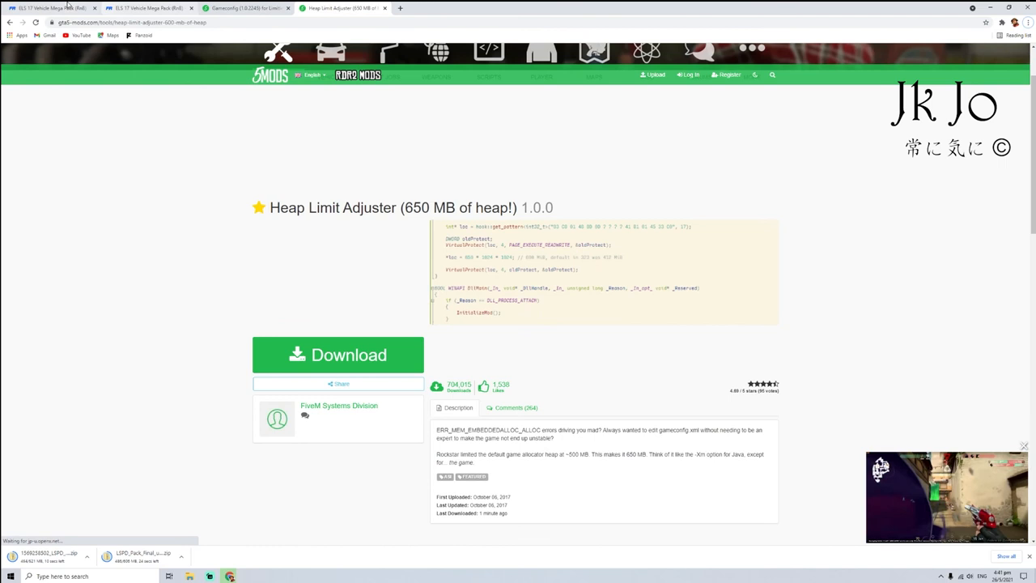
Step: Switch through the ELS 17 Vehicle Mega Pack tabs and reach the mod's main page
left_click(46, 7)
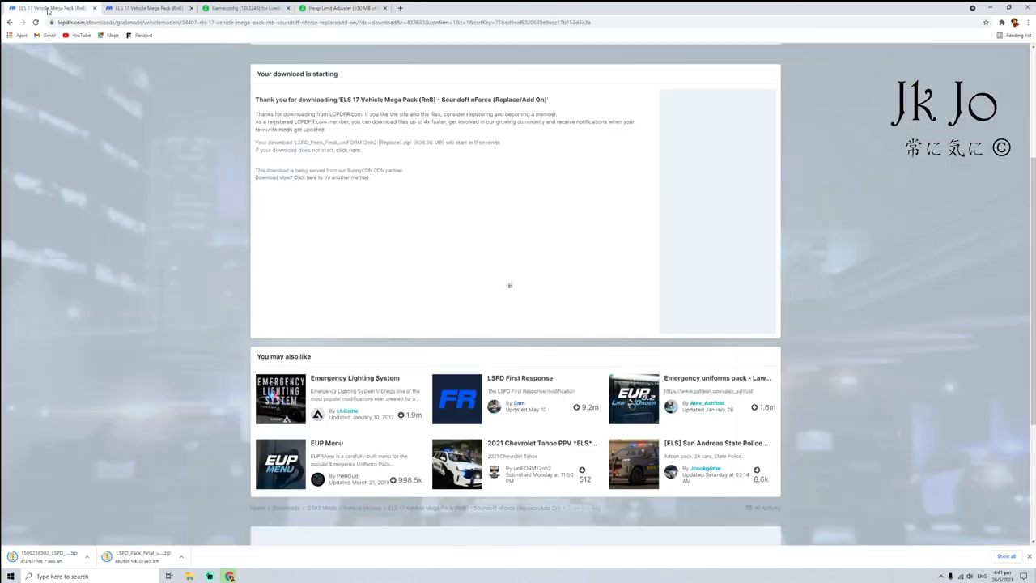
left_click(138, 8)
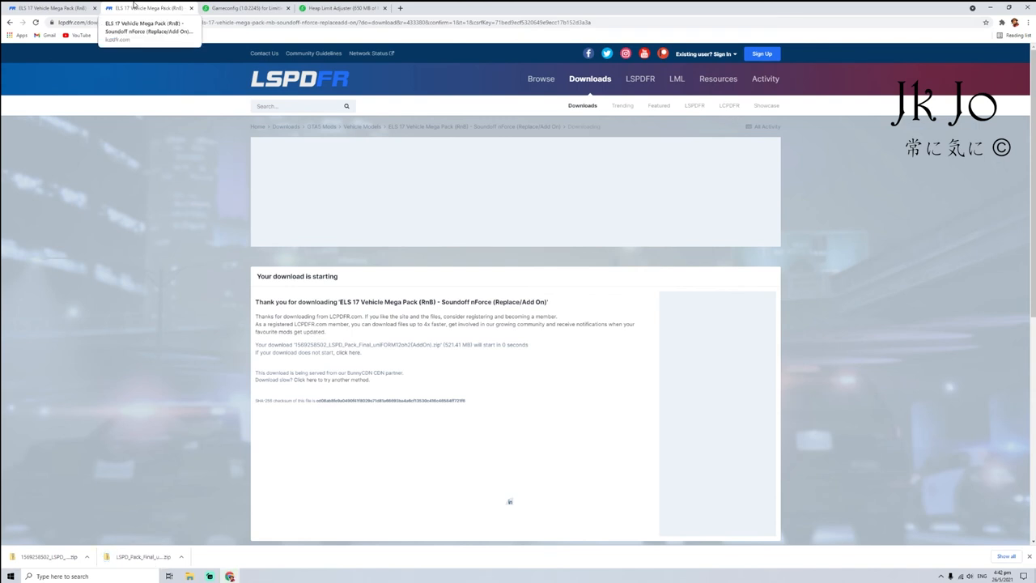
scroll(410, 376, "down", 2)
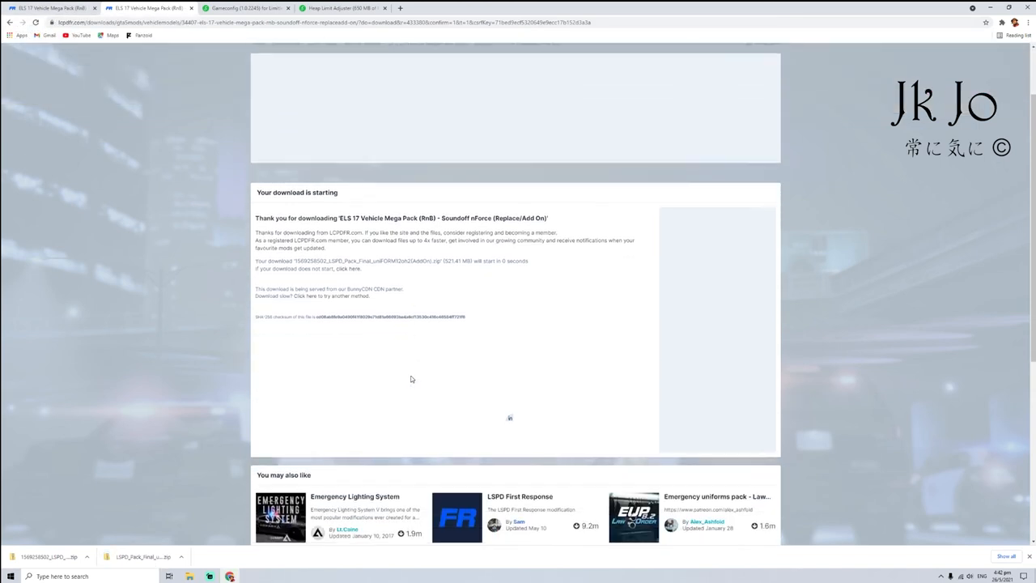
scroll(411, 373, "up", 1)
scroll(413, 363, "up", 1)
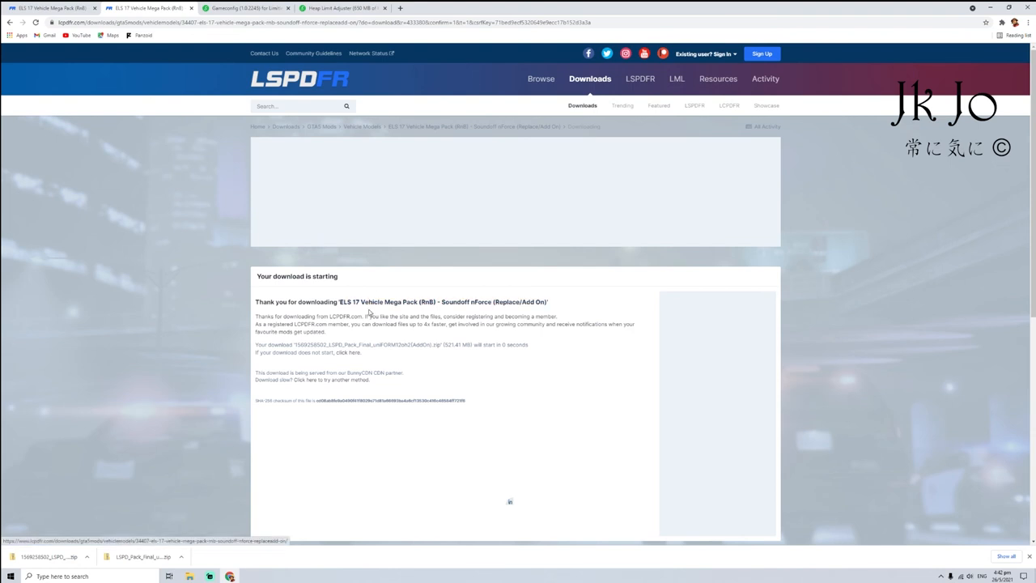
left_click(362, 306)
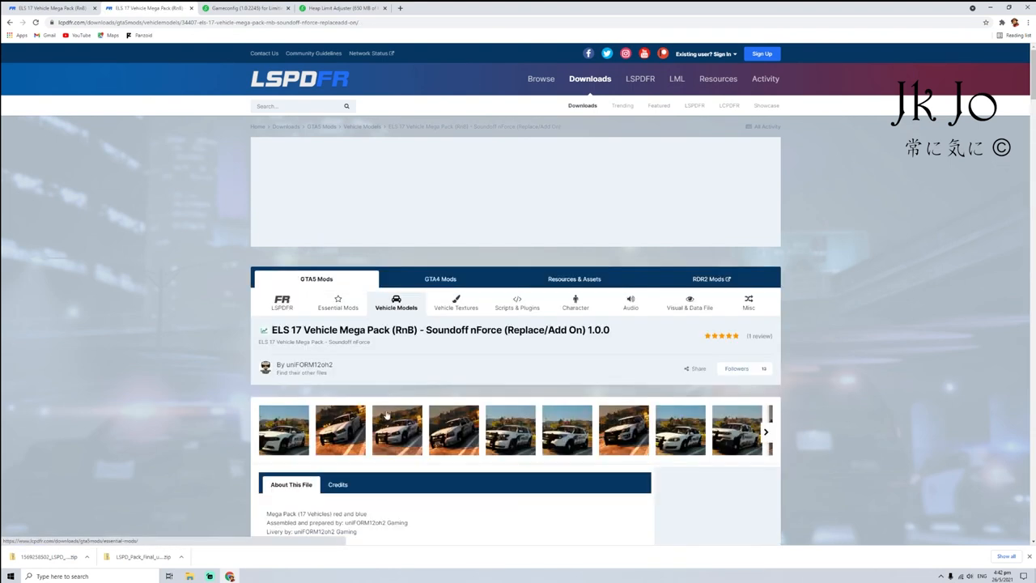
scroll(323, 348, "down", 1)
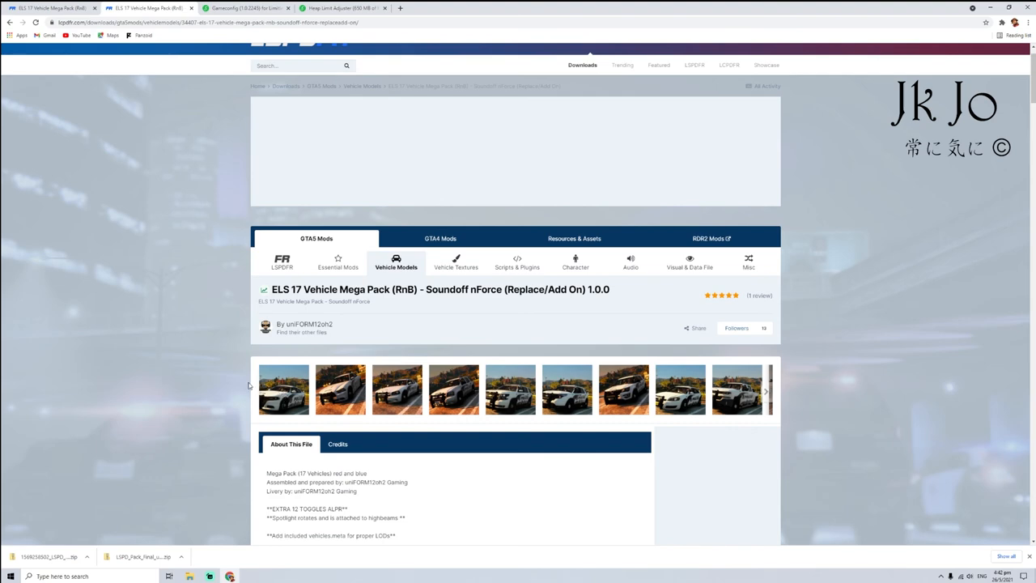
Step: Search 'officer ufo1' in a new tab and open the Officer ufo1 YouTube channel
left_click(400, 8)
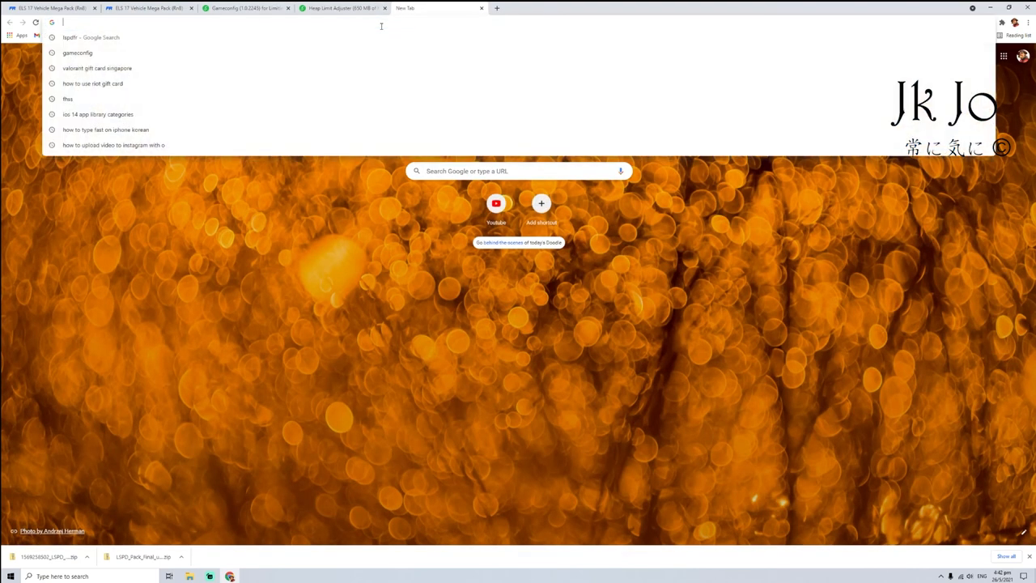
type("u")
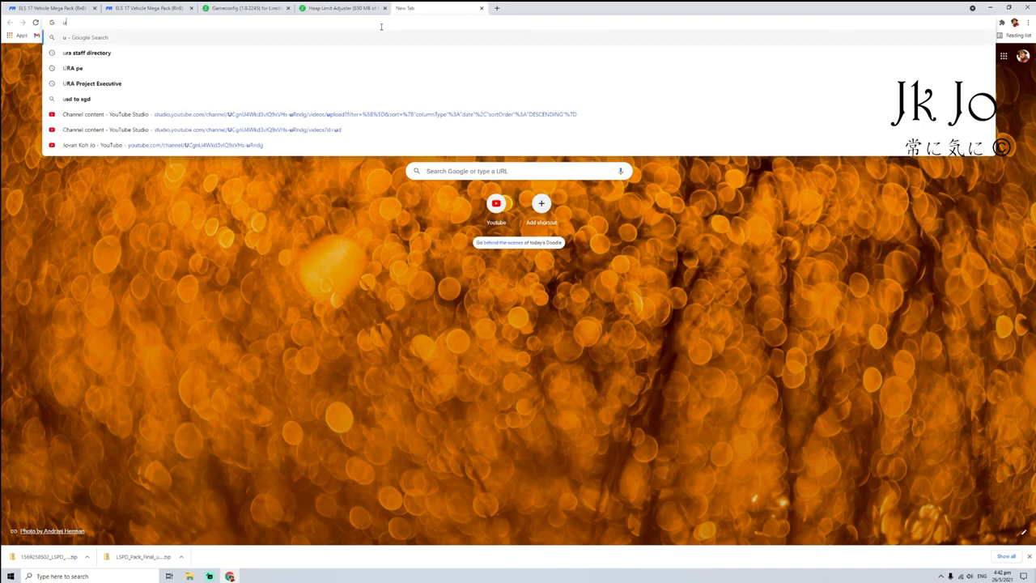
type("f")
key("BackSpace")
key("BackSpace")
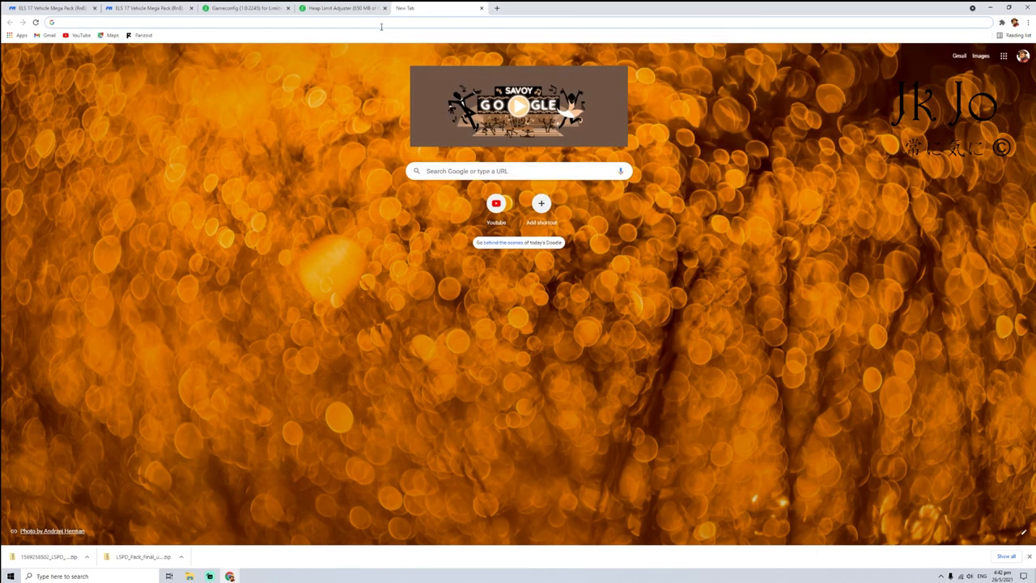
type("occf")
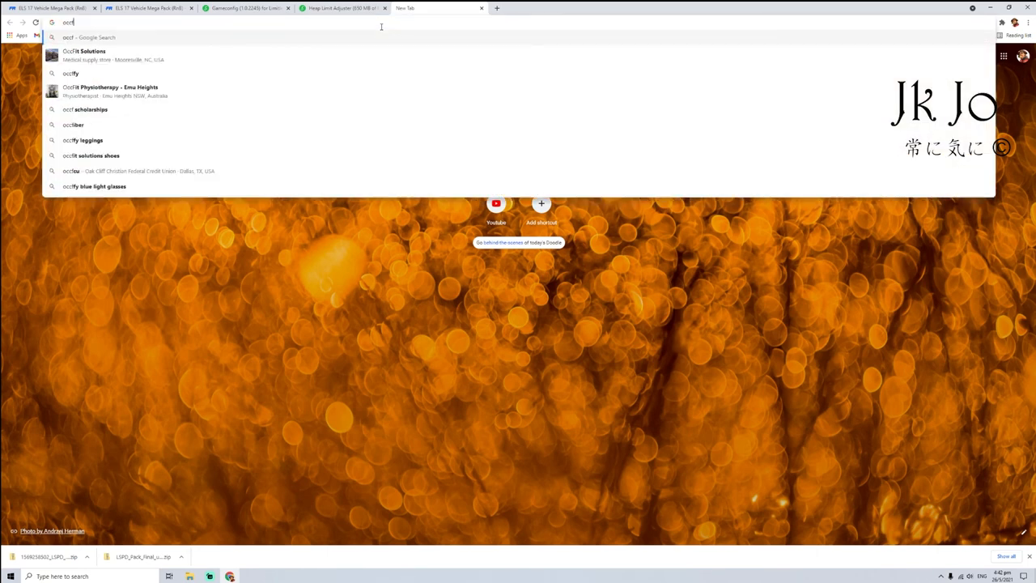
type("ier")
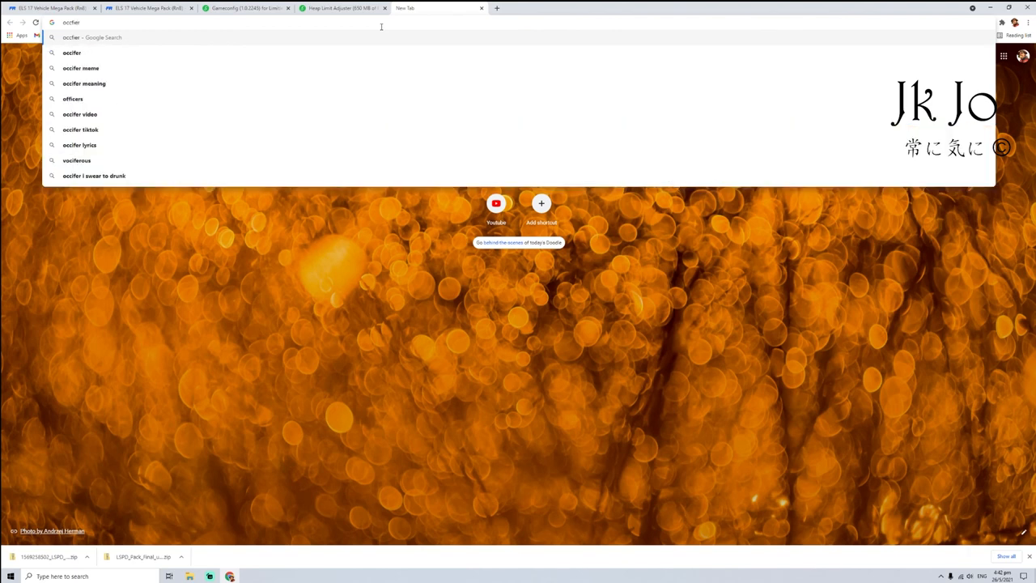
key("BackSpace")
key("BackSpace")
key("BackSpace")
key("BackSpace")
key("BackSpace")
key("BackSpace")
key("BackSpace")
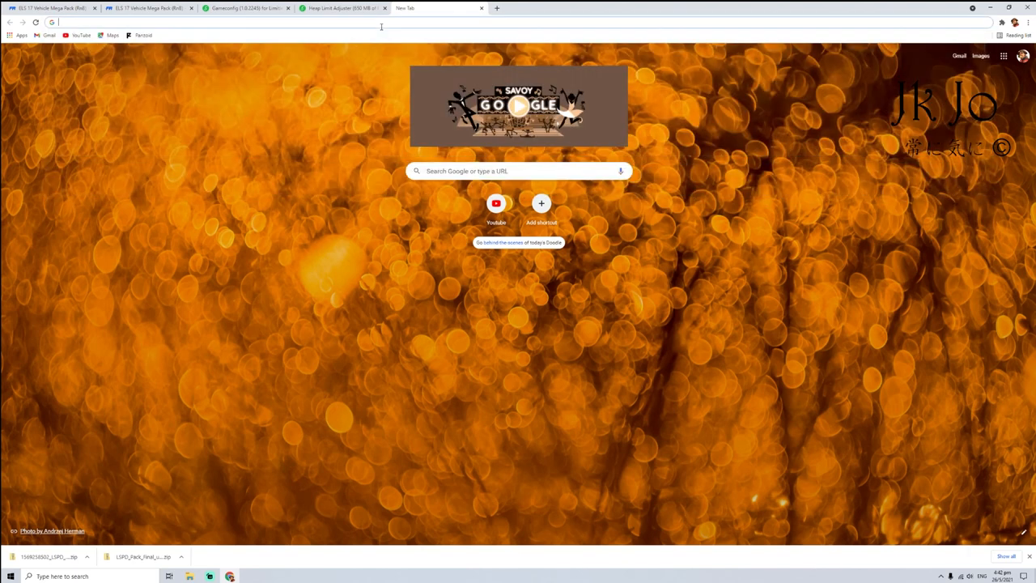
type("o")
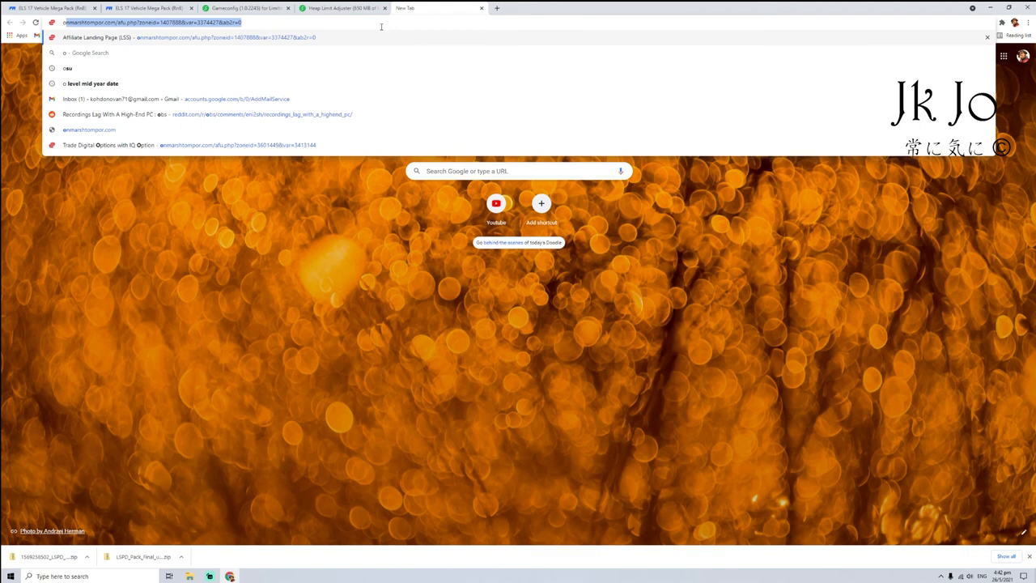
type("ffi")
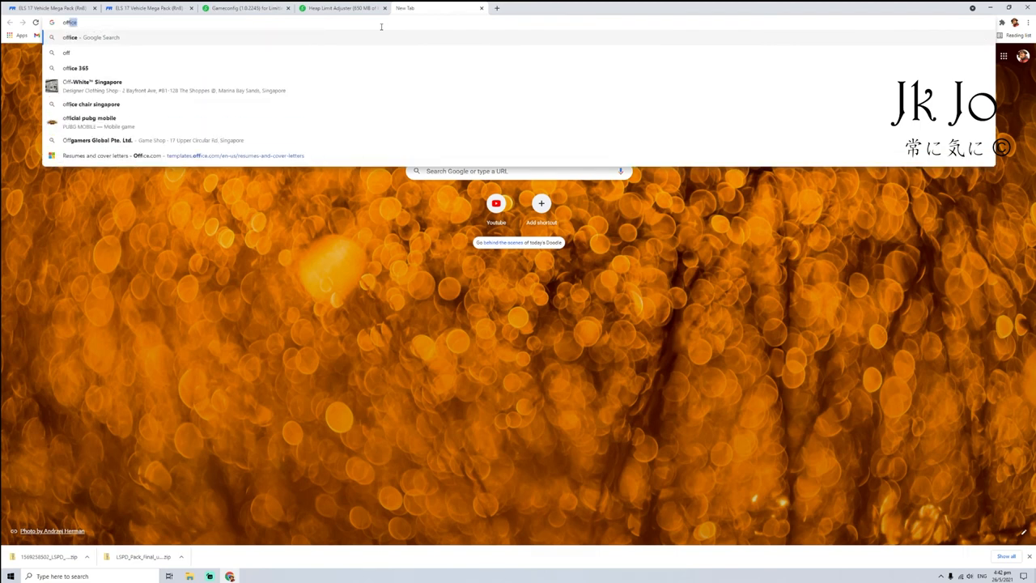
type("ce")
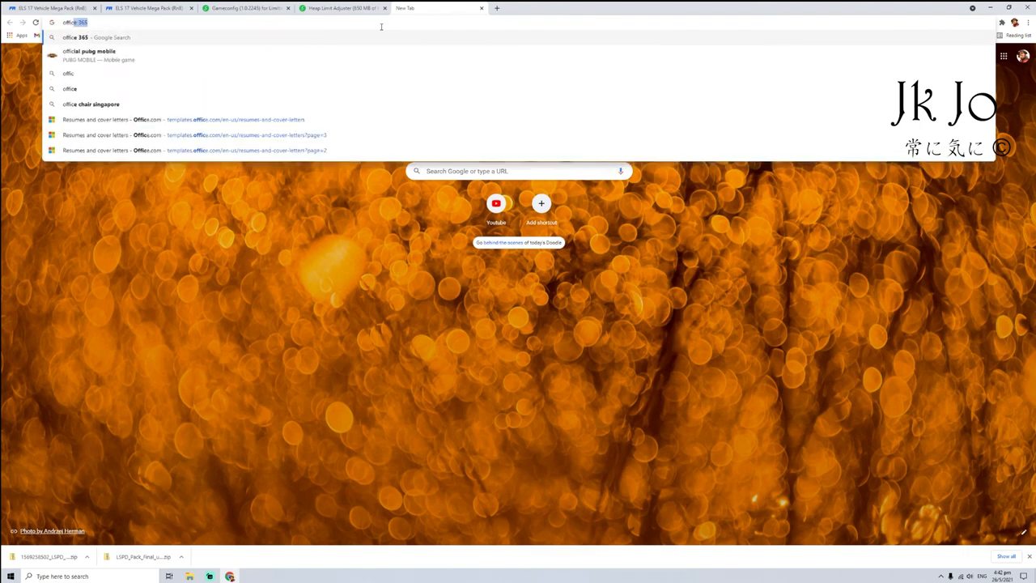
type("r")
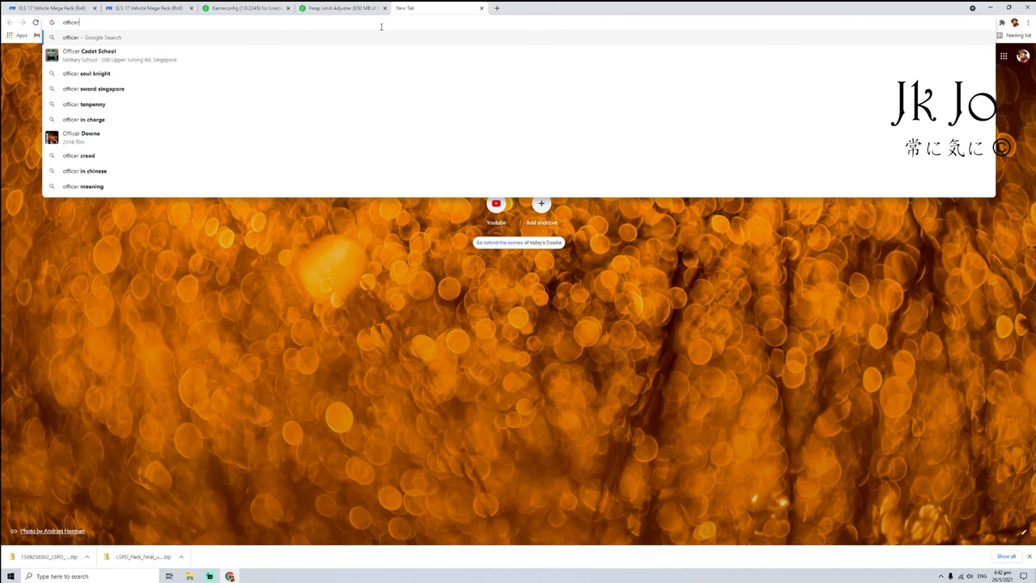
type(" uf")
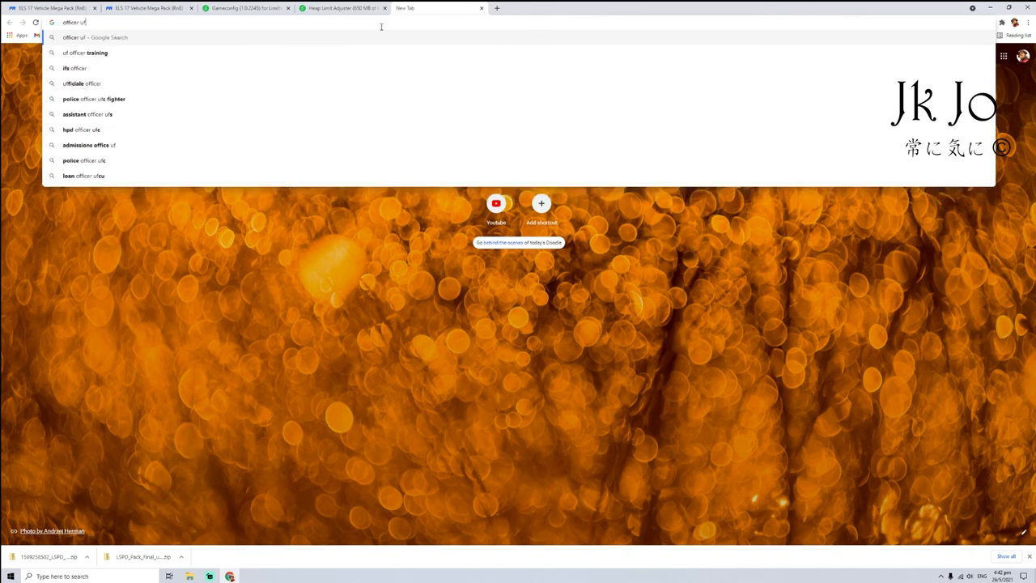
type("o1")
key("Return")
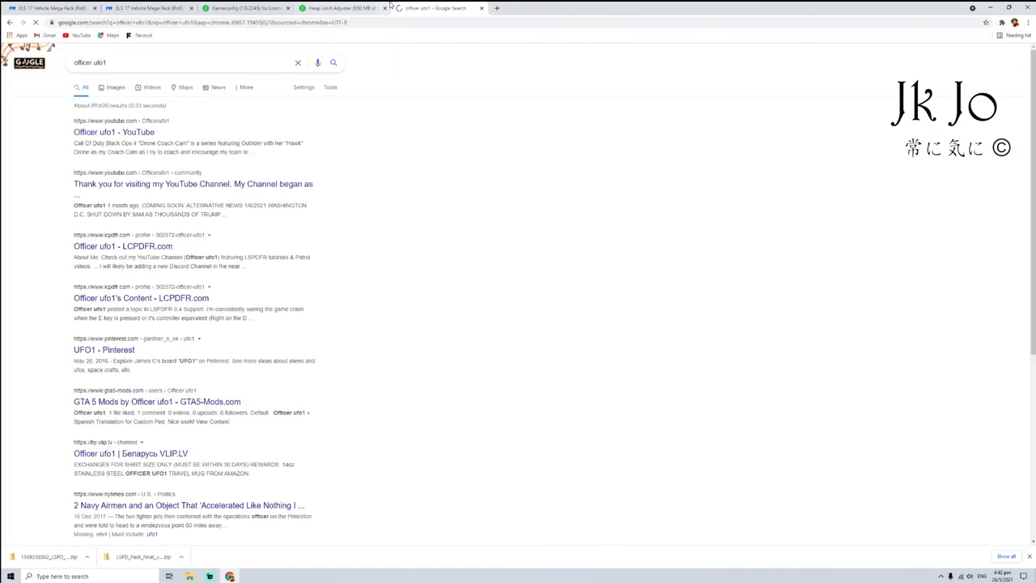
left_click(123, 132)
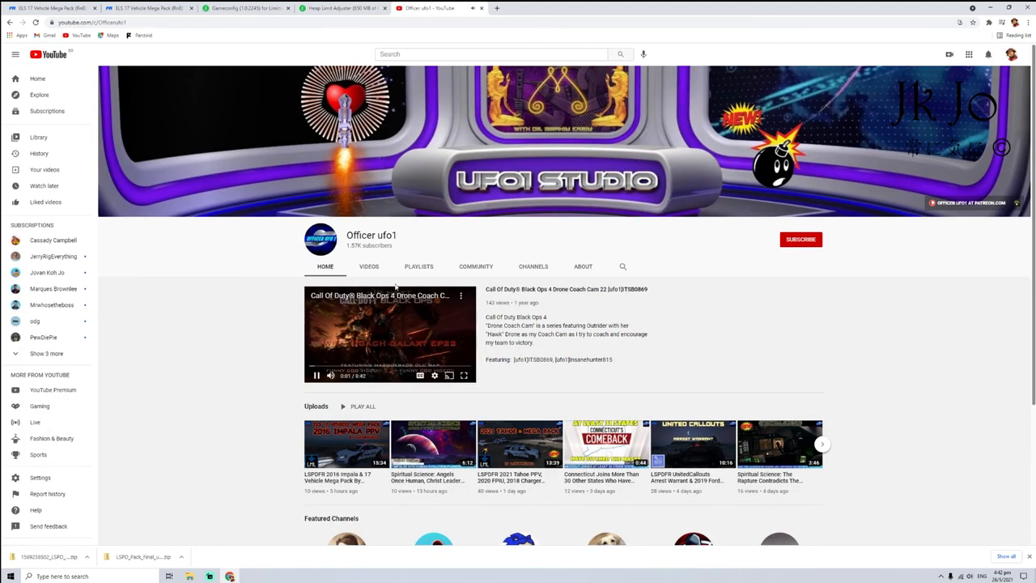
Step: Check the signed-in accounts and subscribe to the Officer ufo1 channel
left_click(1012, 55)
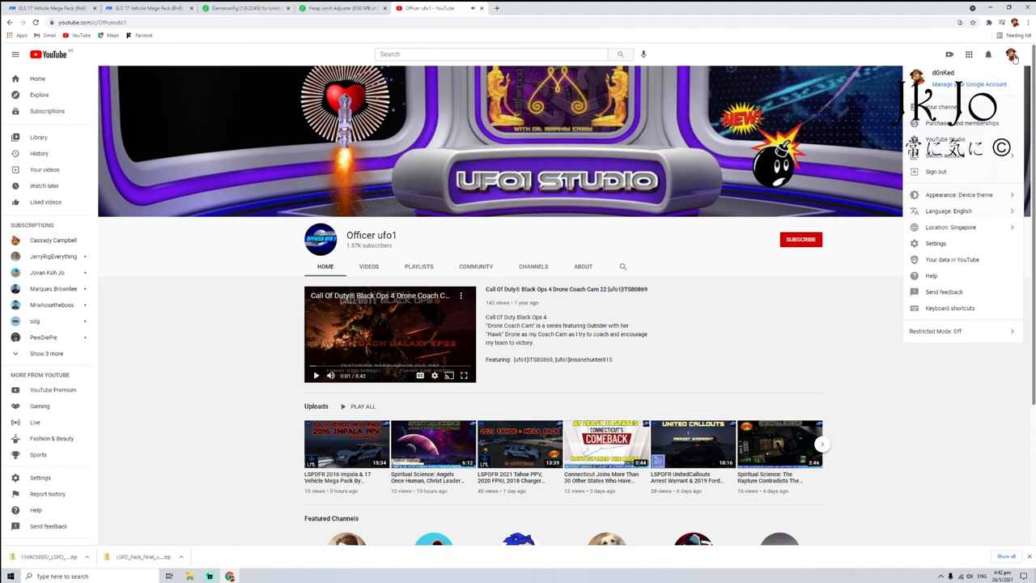
left_click(947, 156)
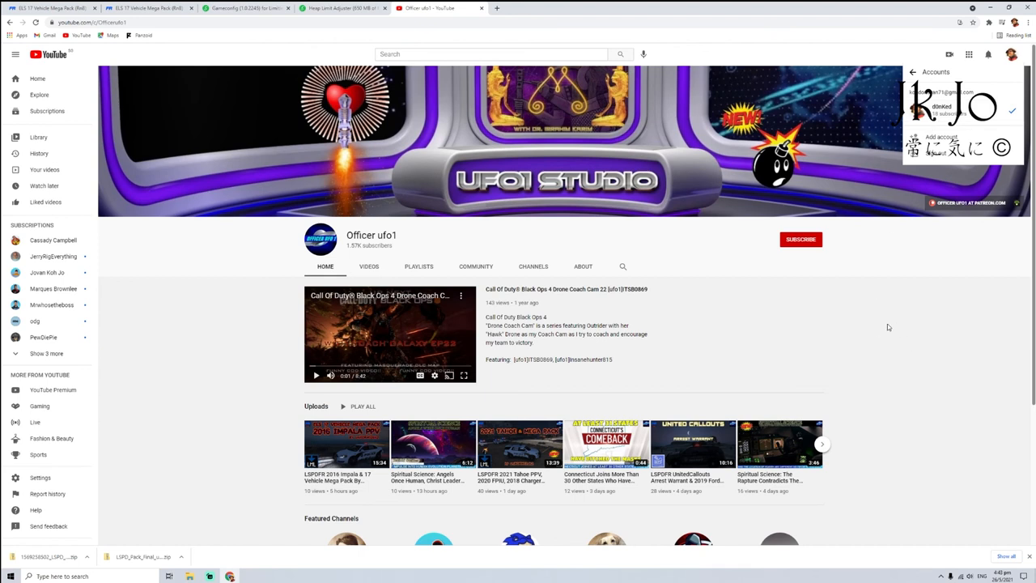
left_click(807, 242)
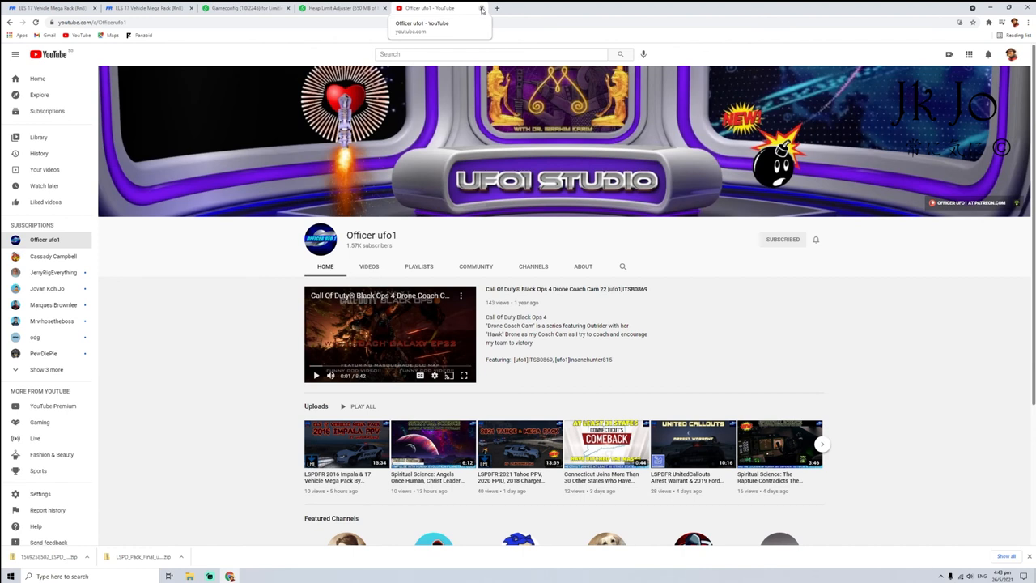
Step: Set the channel's notification bell to None
left_click(816, 240)
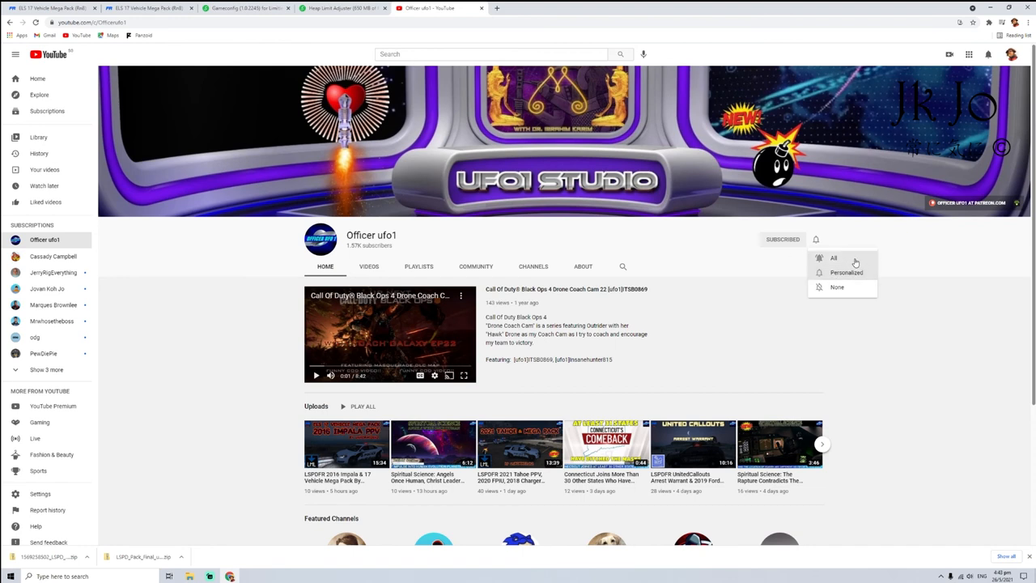
left_click(845, 261)
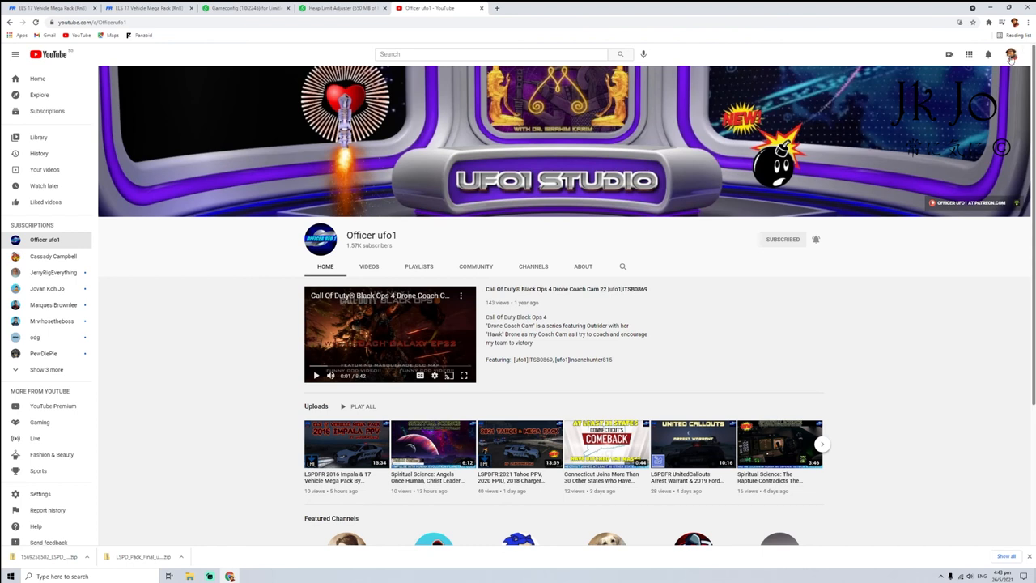
left_click(816, 239)
left_click(836, 286)
Step: Look over the Heap Limit Adjuster, Gameconfig and vehicle pack pages in turn
left_click(340, 8)
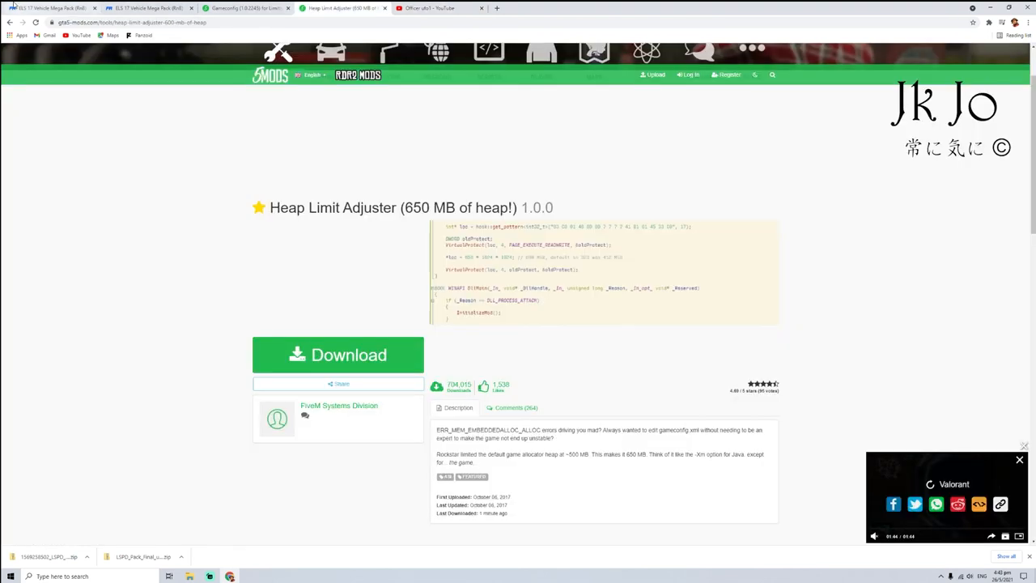
left_click(48, 8)
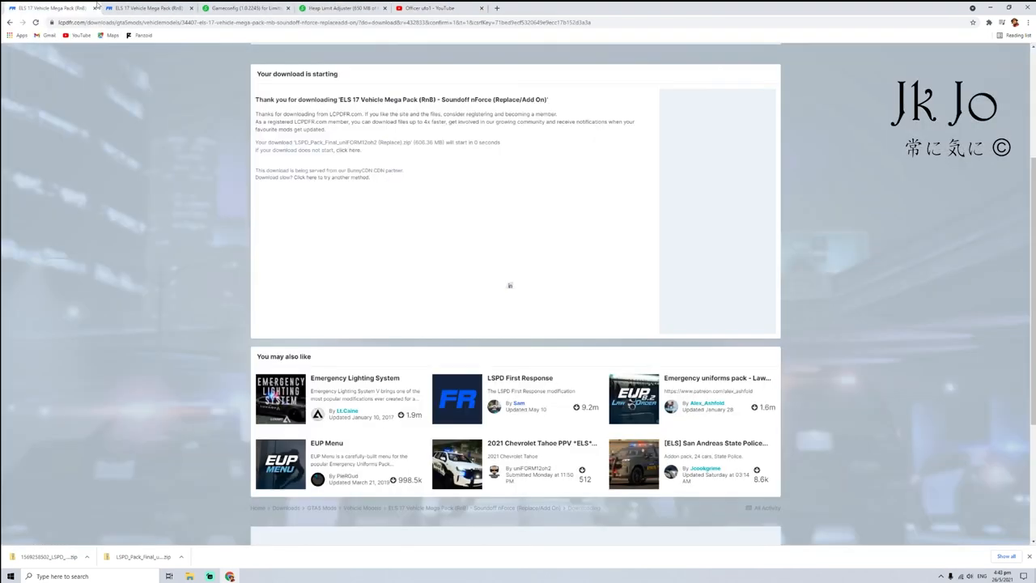
left_click(139, 8)
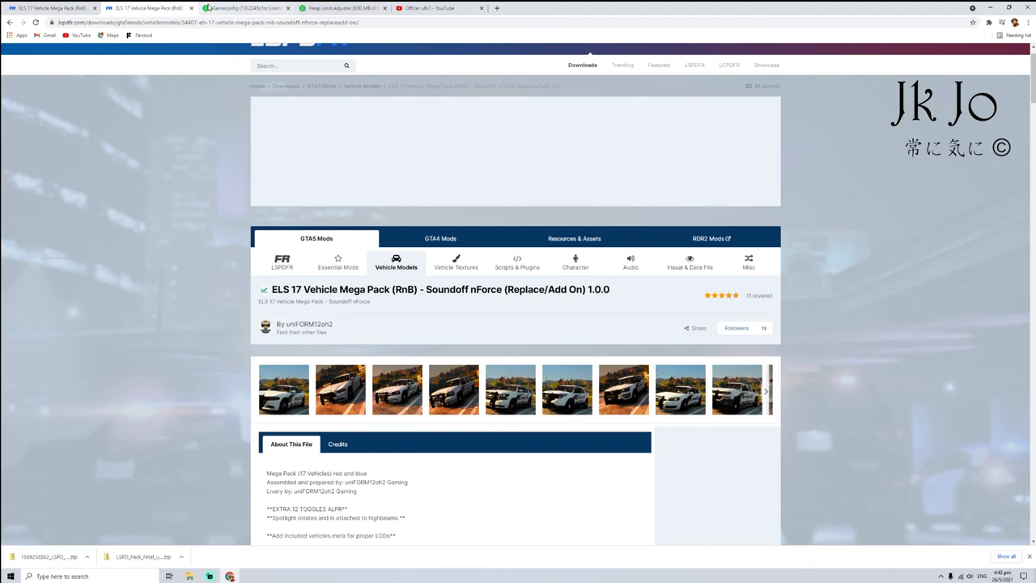
left_click(237, 6)
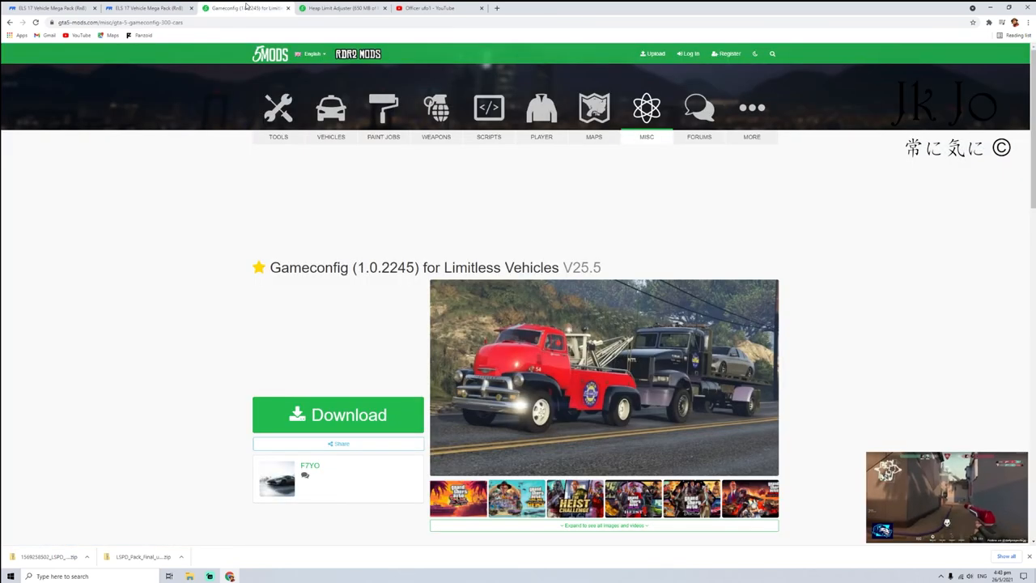
left_click(340, 6)
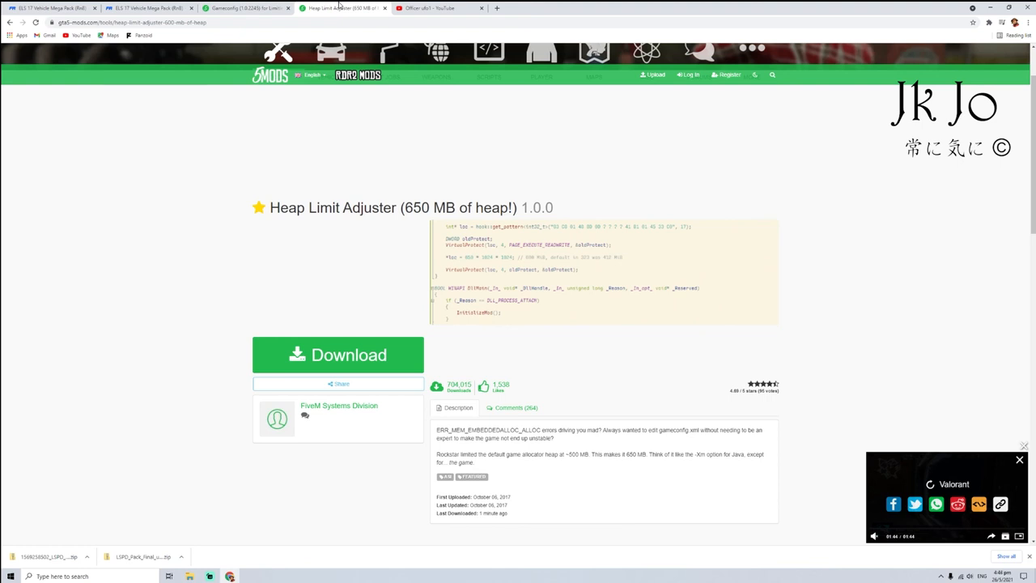
scroll(575, 324, "down", 3)
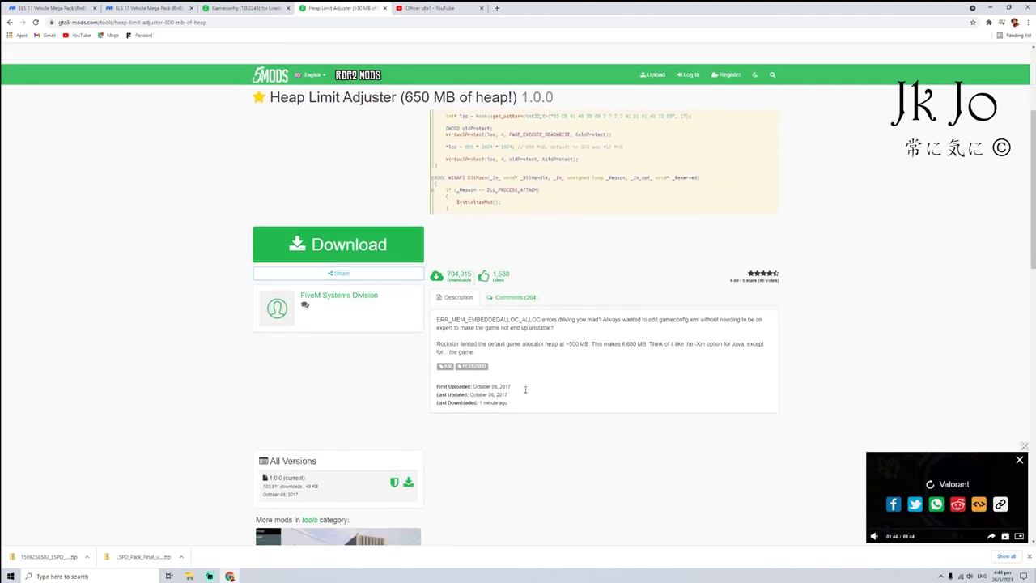
scroll(529, 452, "down", 1)
scroll(532, 451, "up", 2)
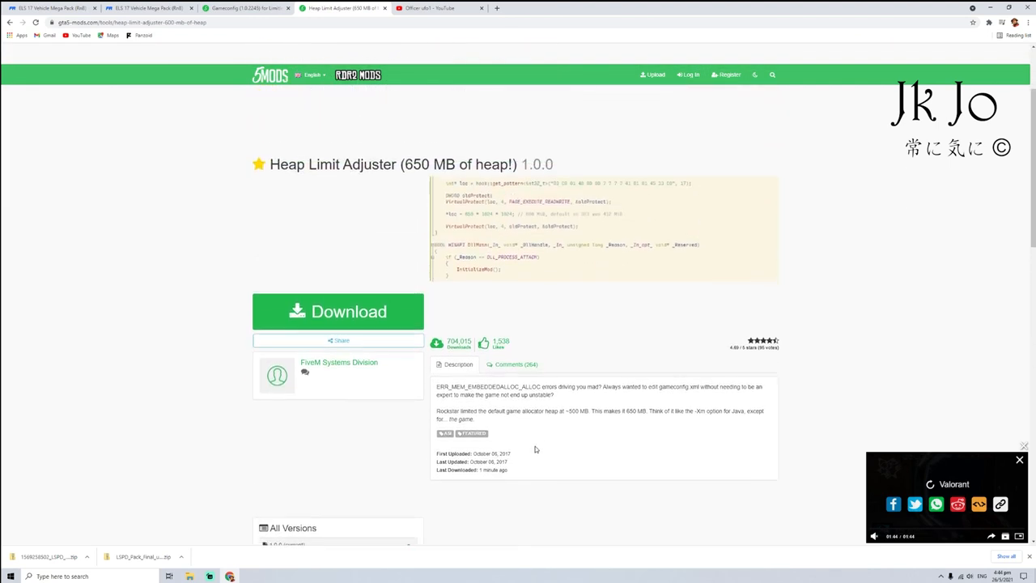
Step: Return to the ELS 17 Vehicle Mega Pack page and close the browser
left_click(151, 9)
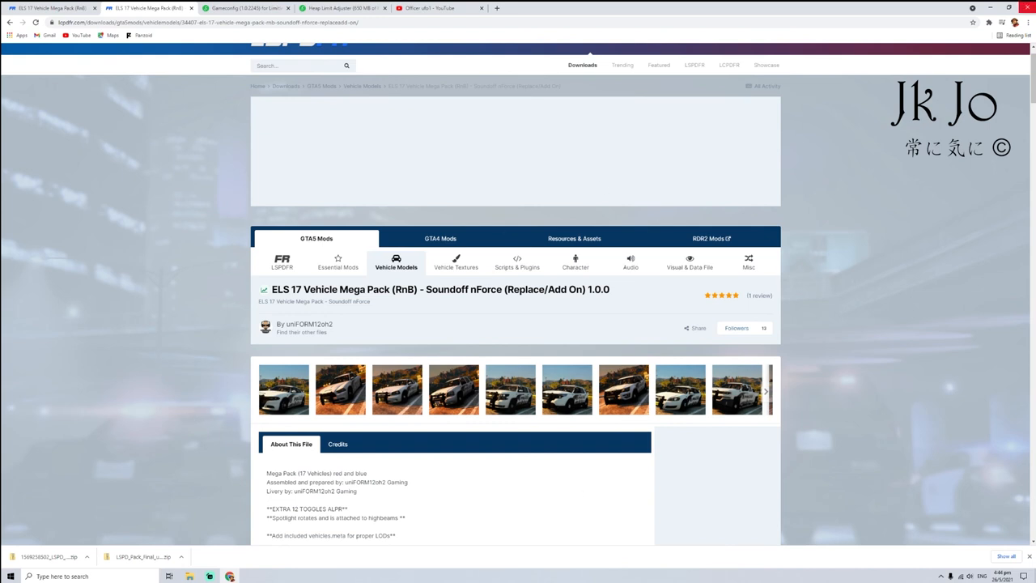
left_click(1028, 9)
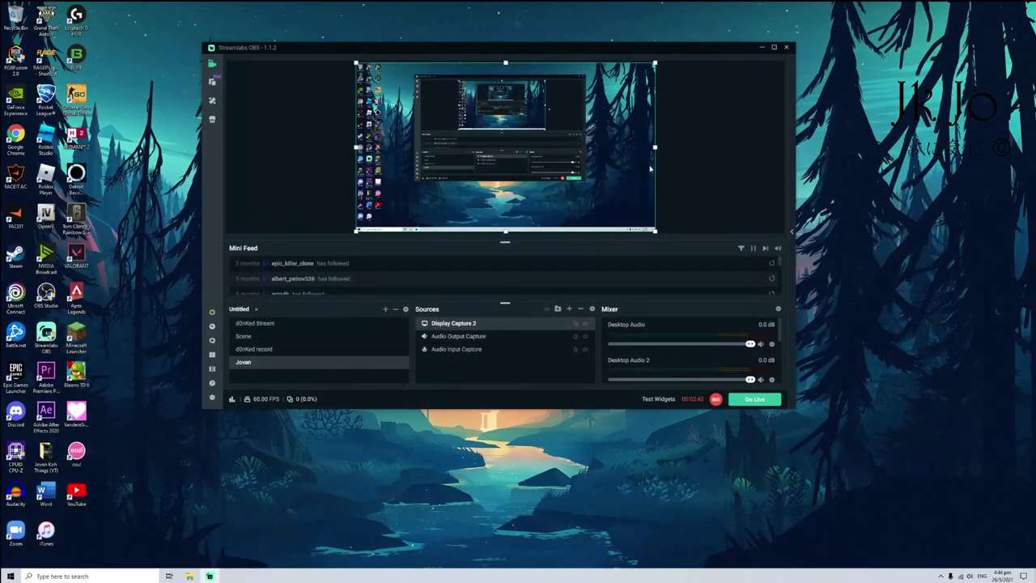
Step: Minimize OBS, launch OpenIV and bring up a File Explorer window beside it
left_click(761, 48)
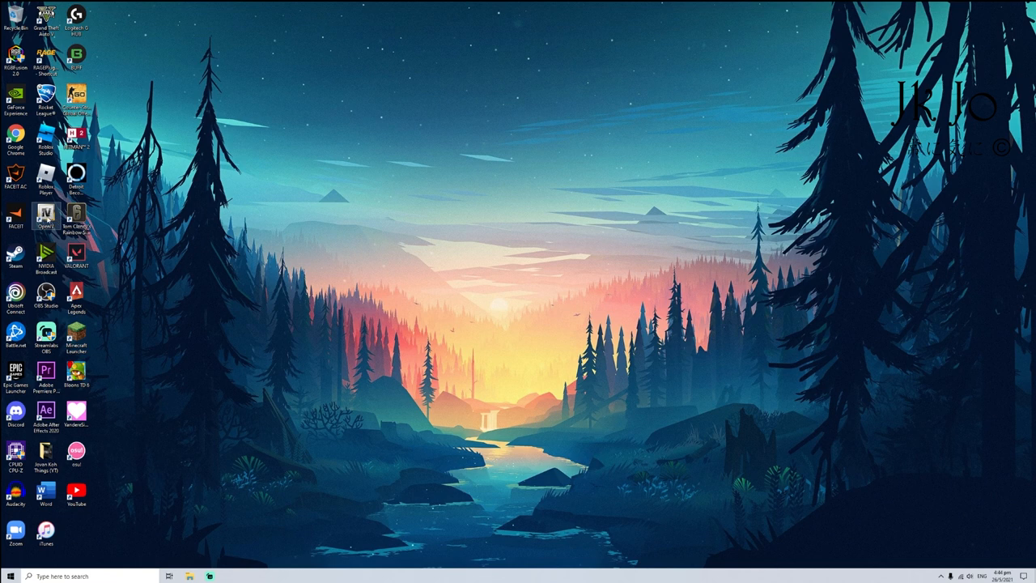
double_click(47, 215)
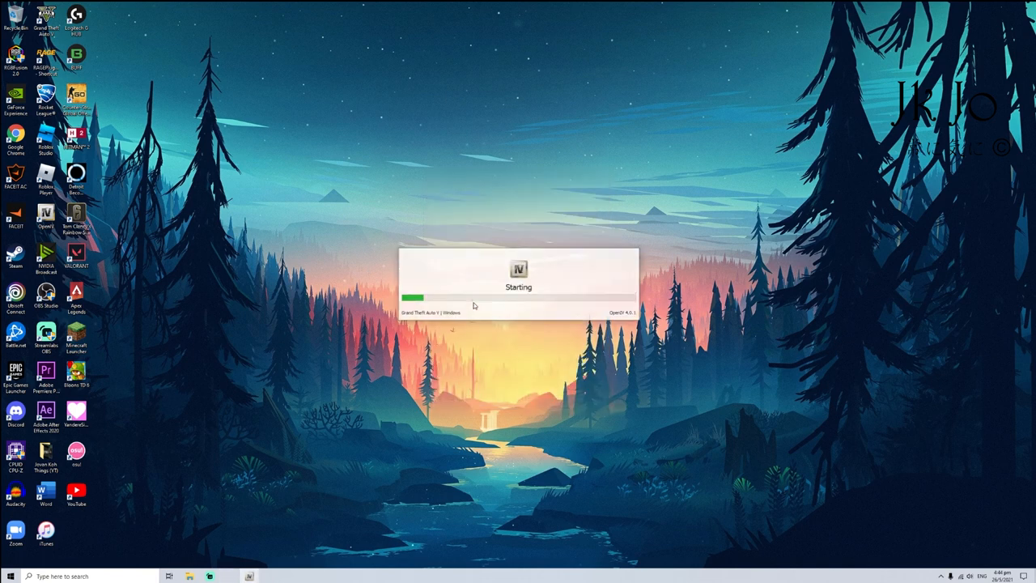
left_click_drag(475, 306, 209, 257)
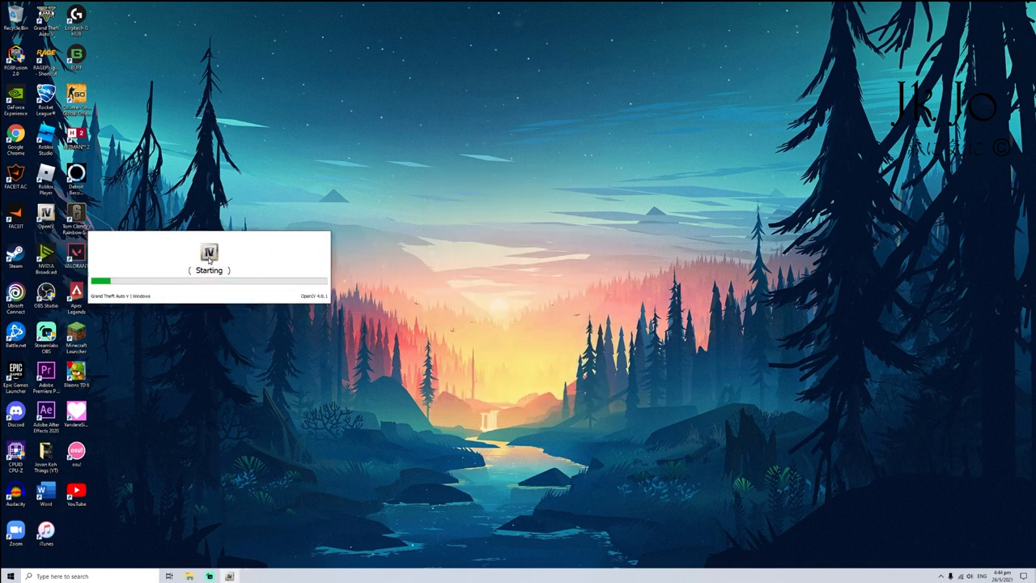
left_click(188, 575)
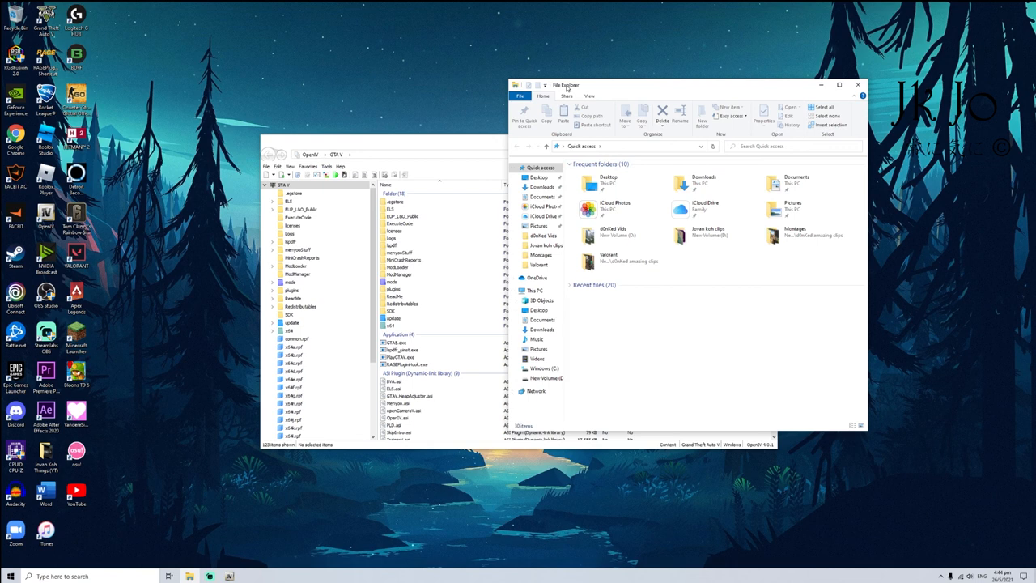
Step: Extract both LSPD pack zips in Downloads with 7-Zip into the same folder
double_click(705, 190)
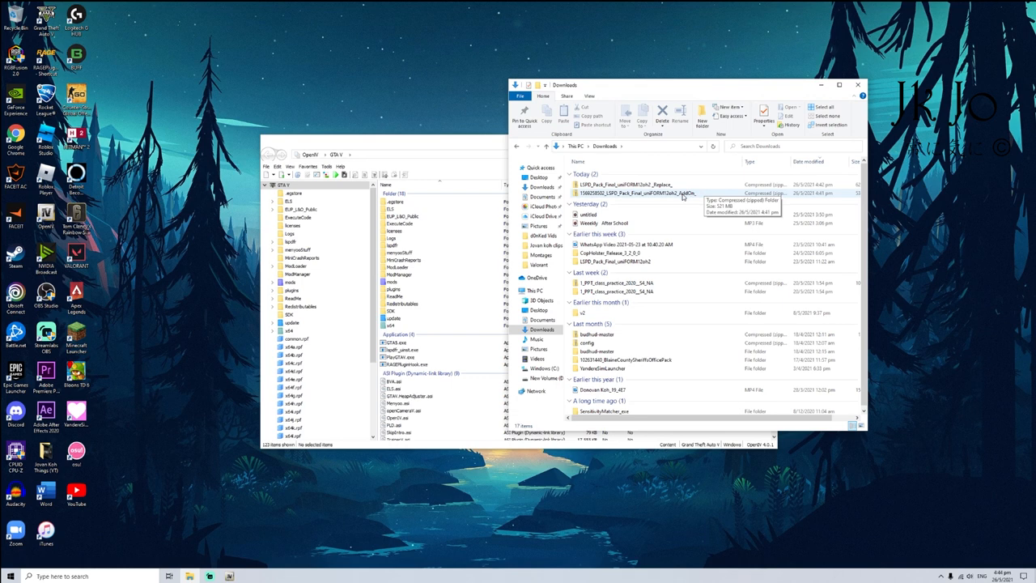
left_click(624, 185)
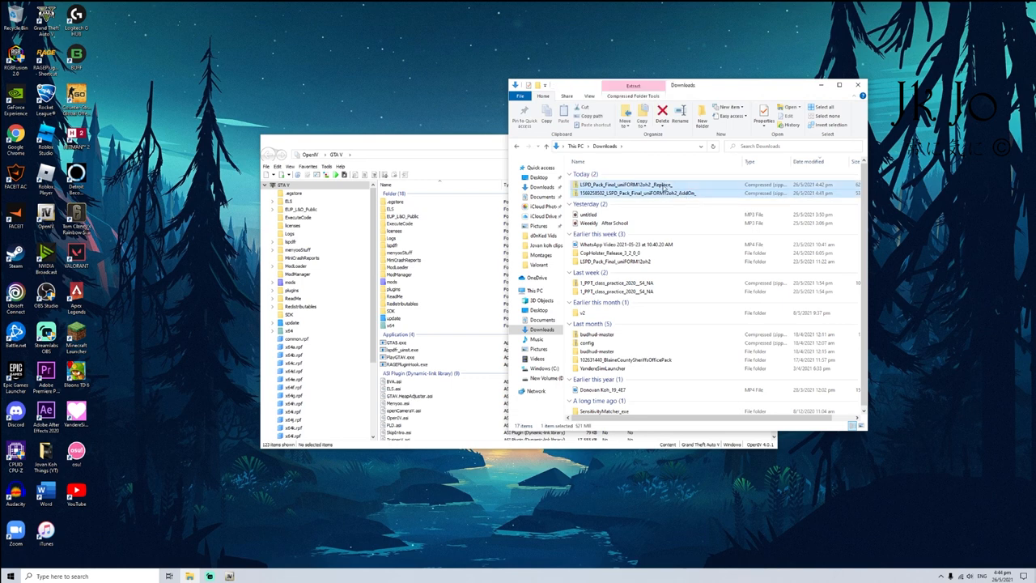
right_click(567, 192)
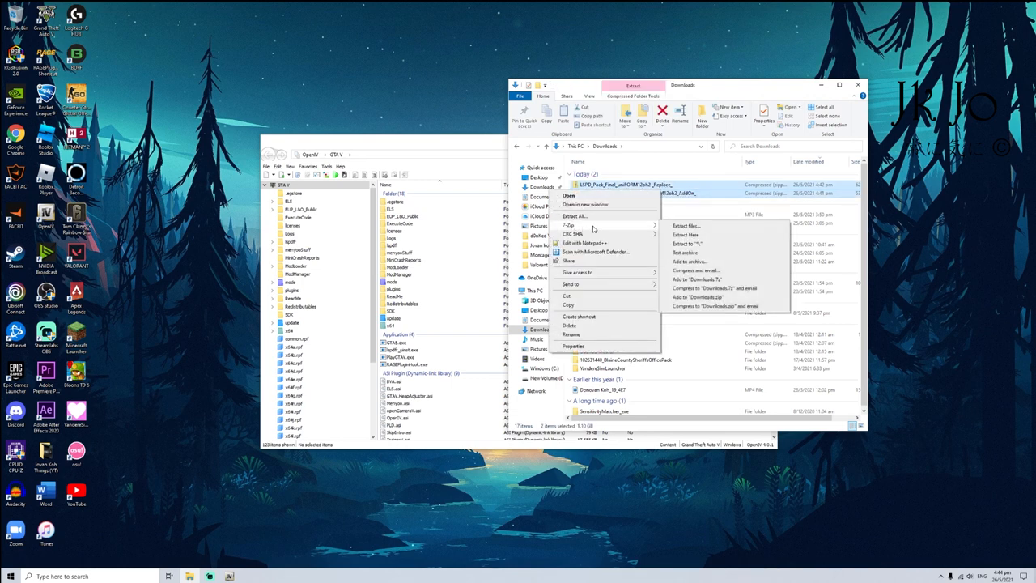
mouse_move(569, 225)
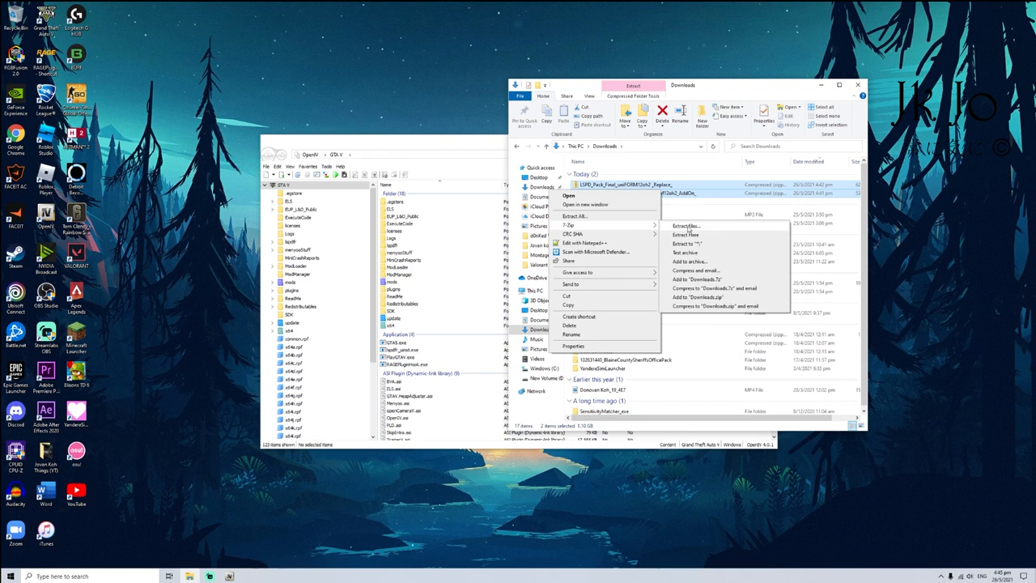
left_click(686, 228)
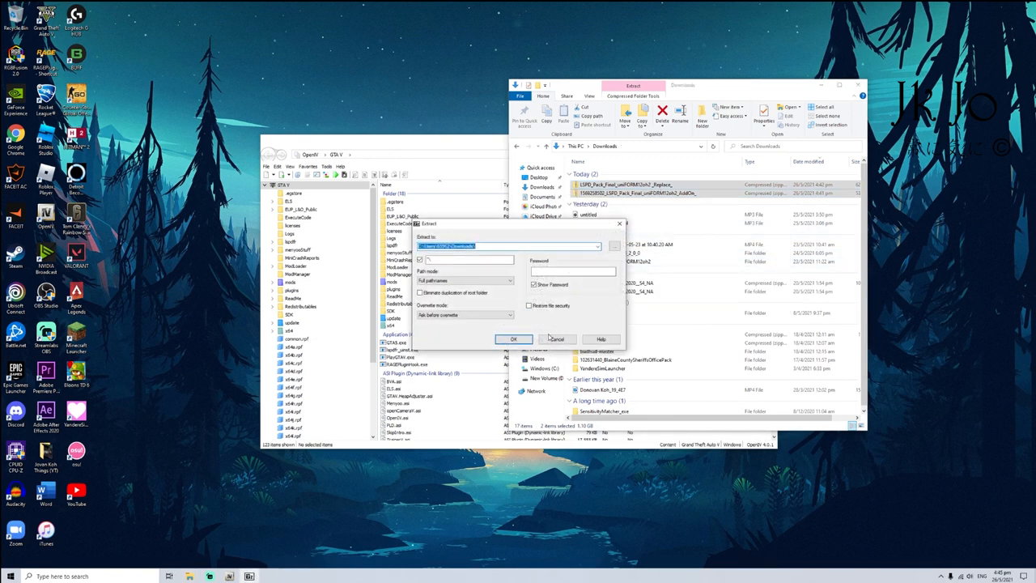
left_click(522, 339)
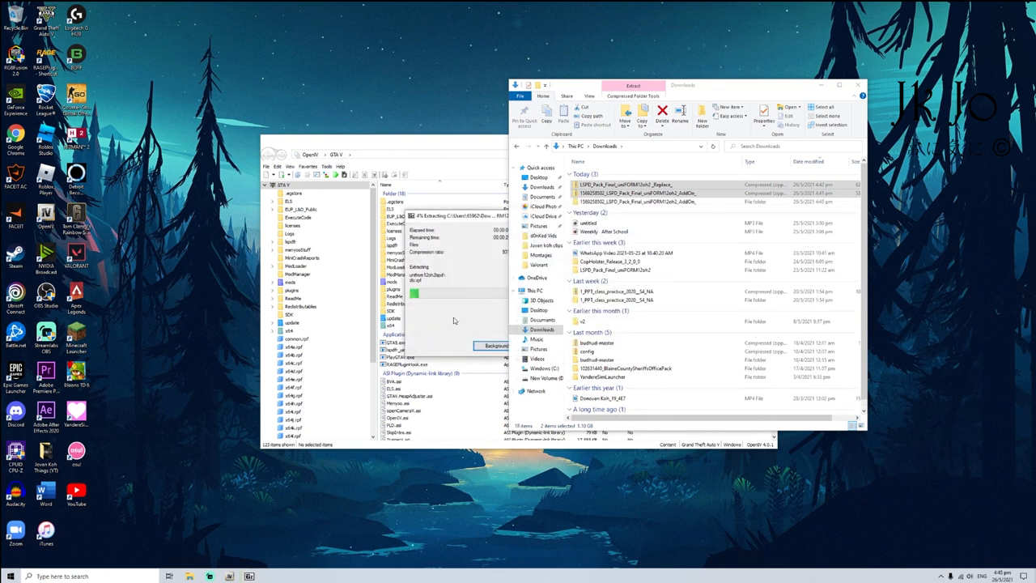
left_click(417, 295)
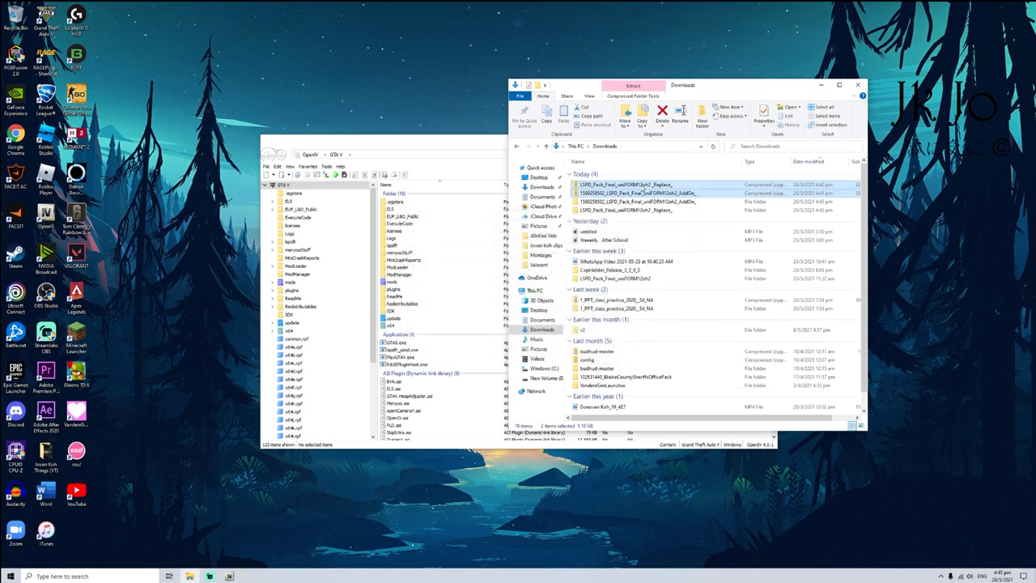
Step: Delete the two zip archives, arrange the windows side by side, and request OpenIV's edit mode
key("Delete")
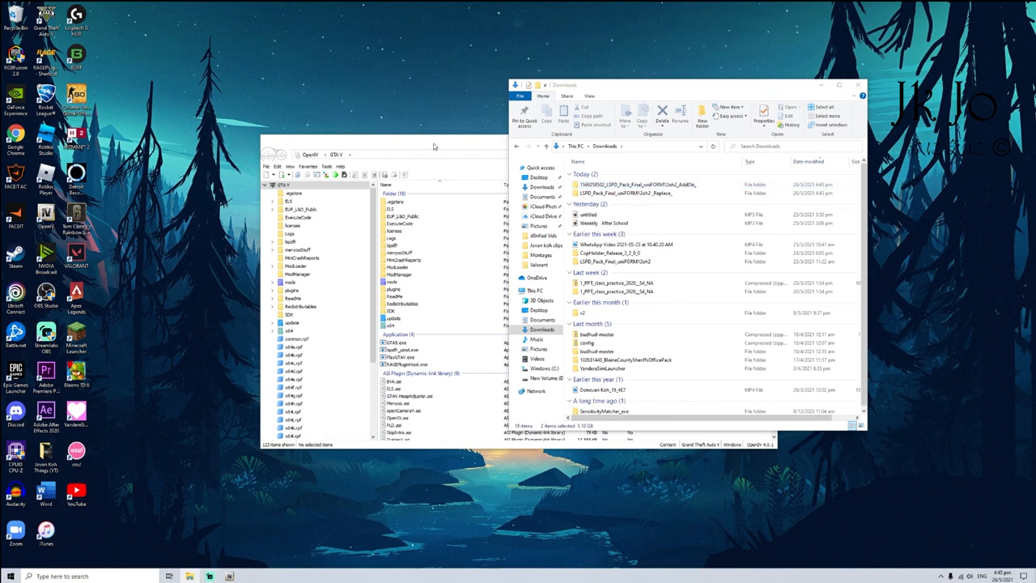
left_click_drag(433, 146, 191, 151)
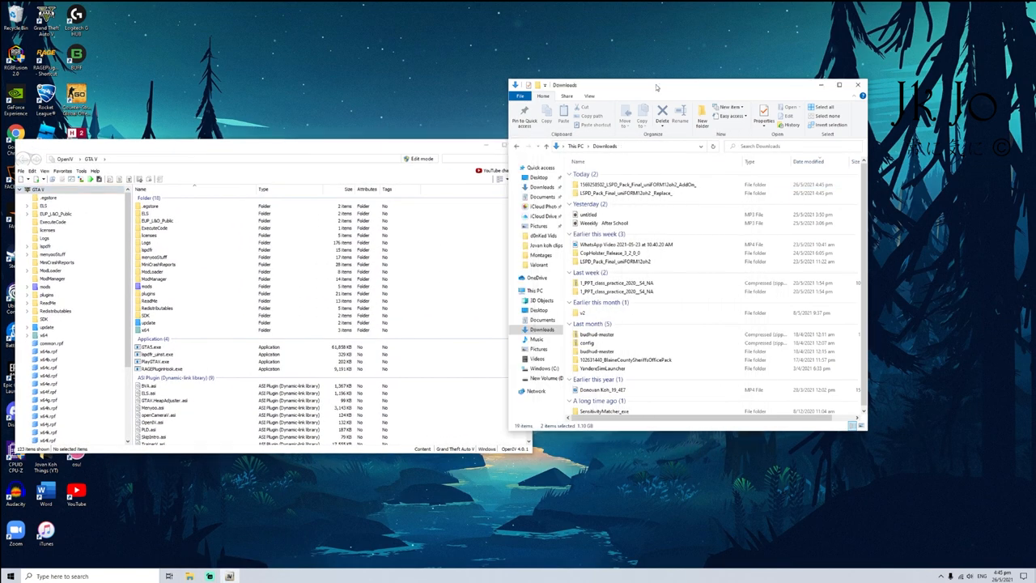
left_click_drag(657, 87, 782, 106)
left_click(420, 158)
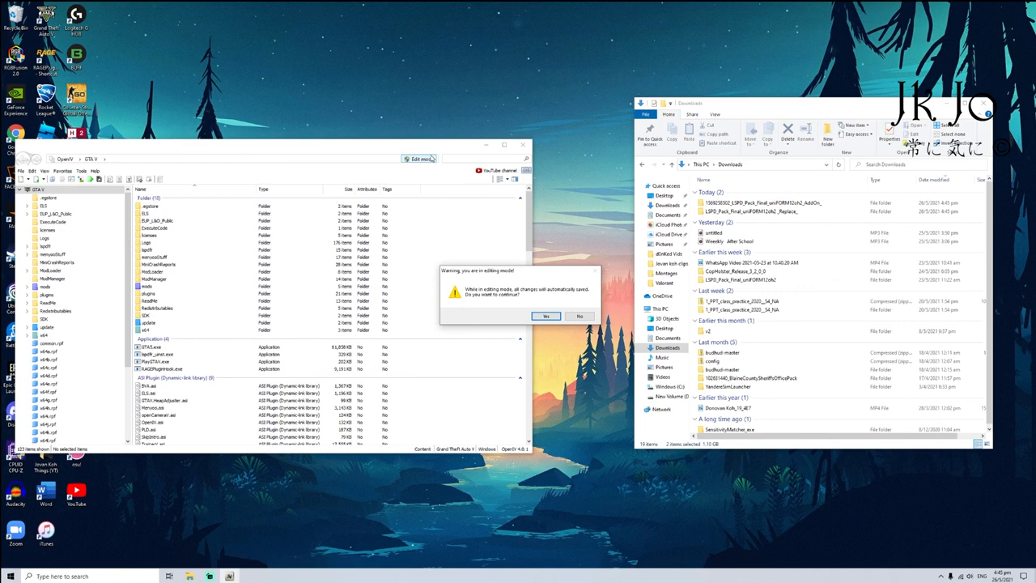
Step: Accept the edit-mode warning and browse C:\Program Files\Epic Games in File Explorer
left_click(544, 316)
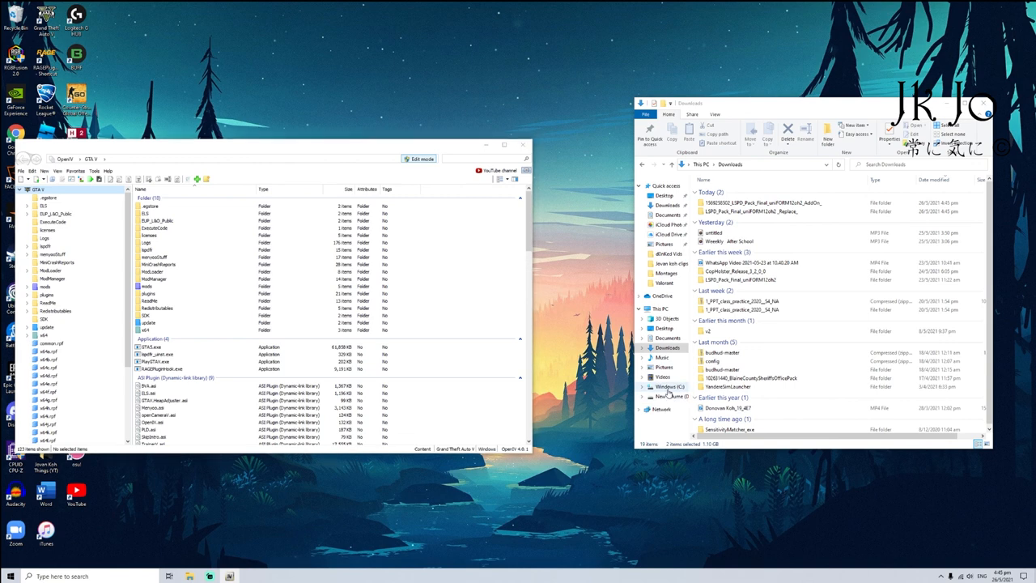
left_click(668, 387)
left_click(719, 209)
double_click(720, 211)
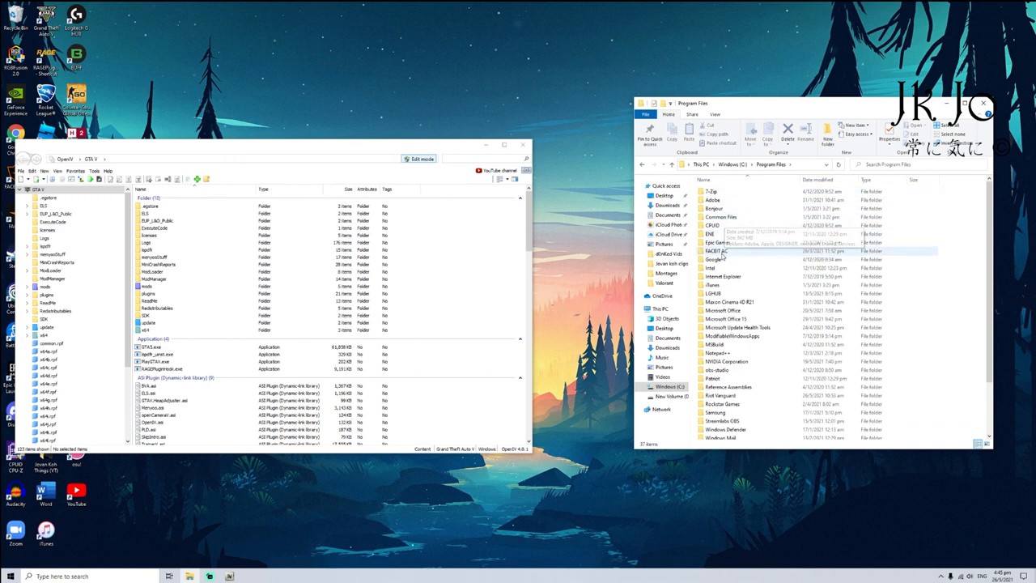
double_click(717, 242)
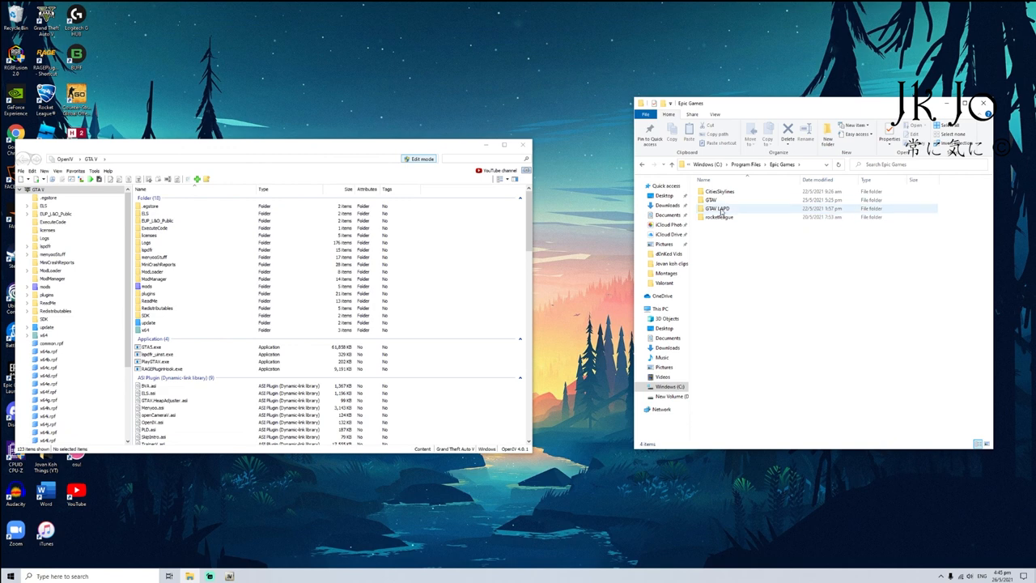
Step: Go back up to This PC and reopen the Downloads folder
left_click(746, 165)
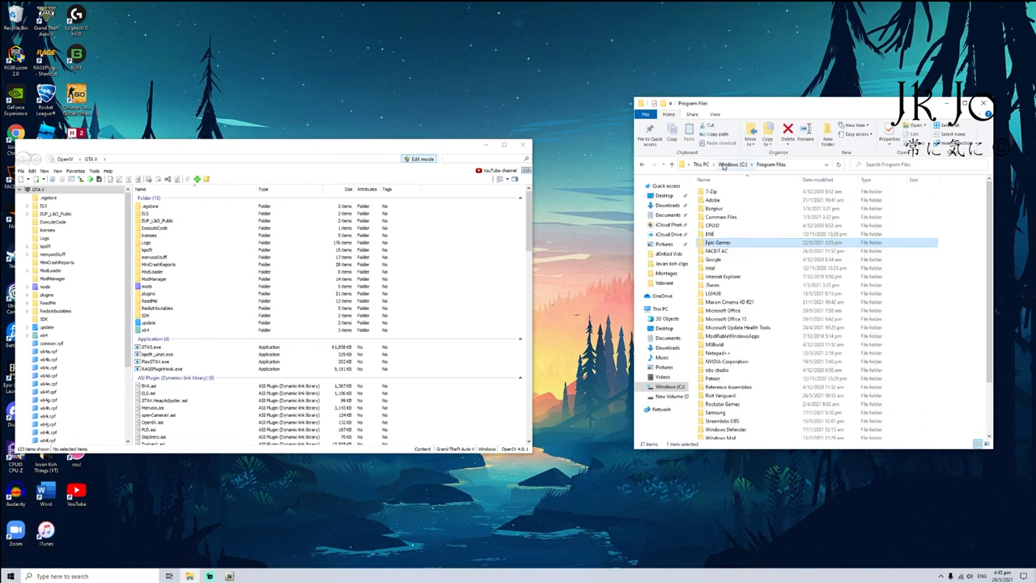
left_click(709, 164)
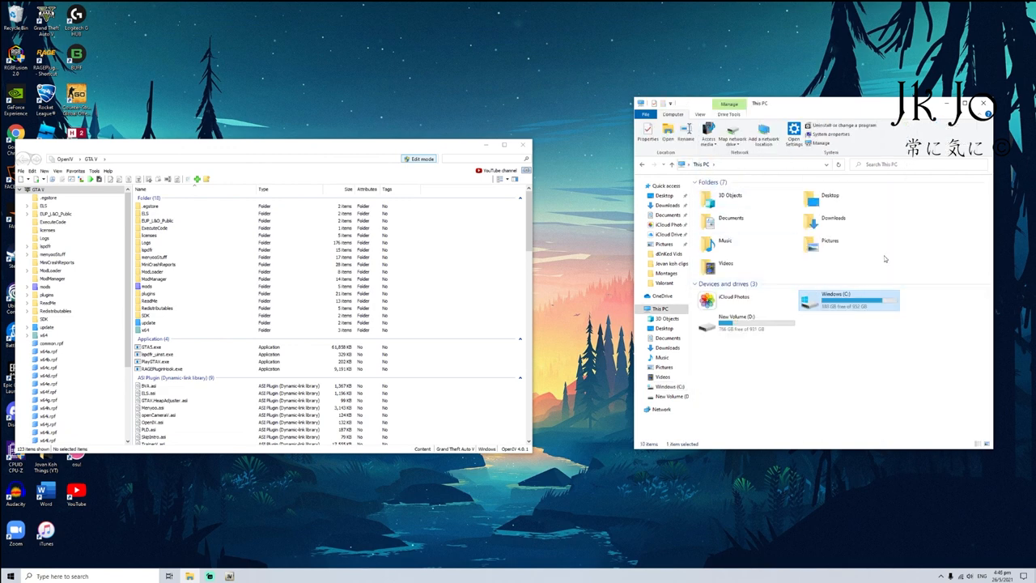
double_click(813, 221)
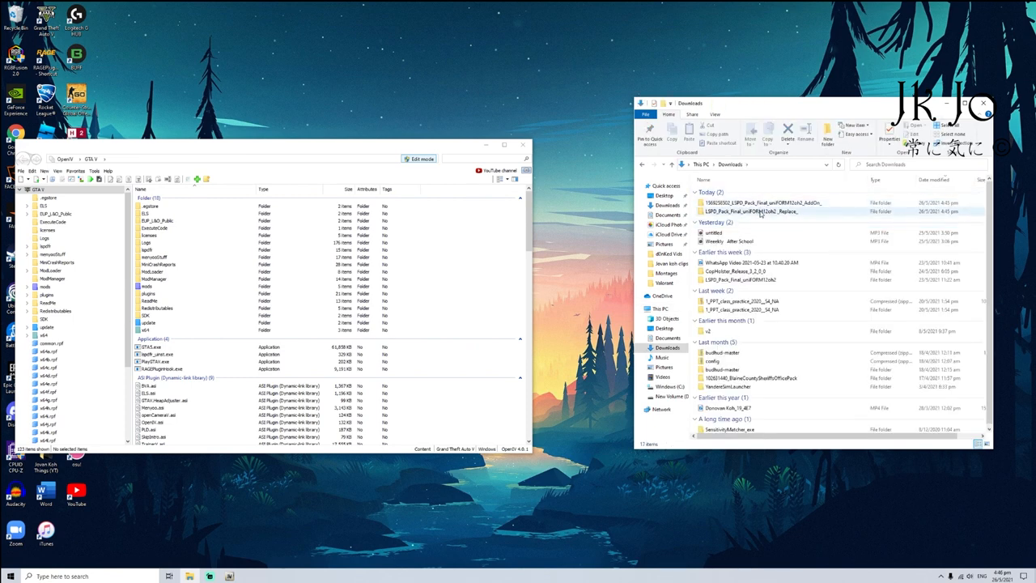
Step: Enter the extracted pack folder and its LSPD_Pack_Final folder of vehicles
double_click(760, 211)
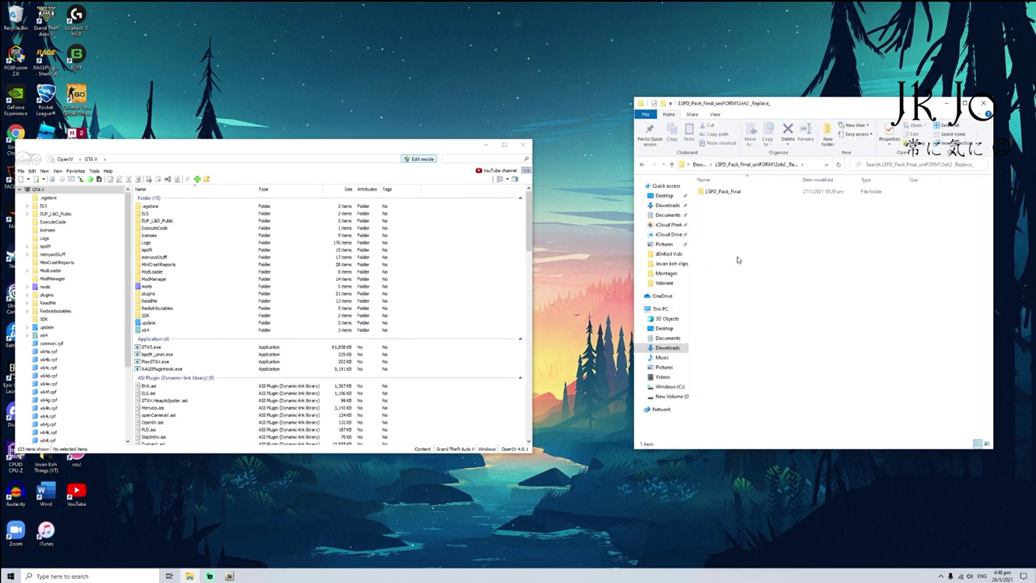
double_click(712, 195)
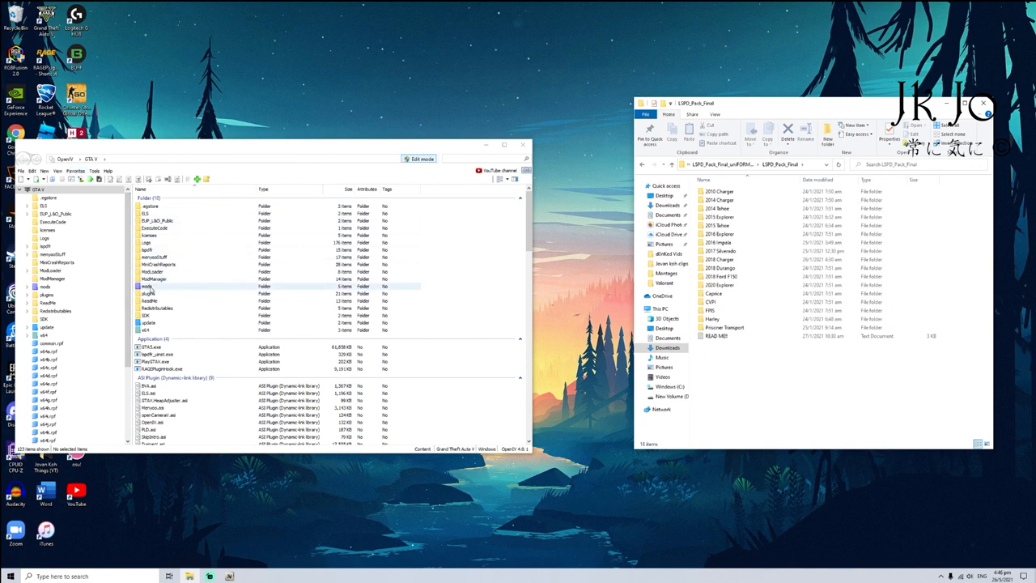
Step: Navigate OpenIV into mods\update\x64\dlcpacks
double_click(149, 289)
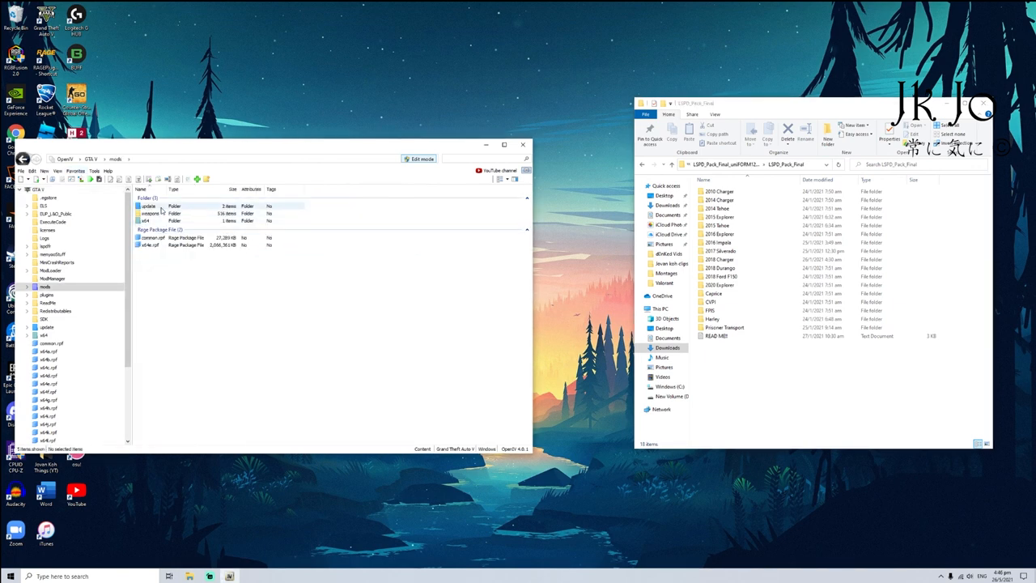
double_click(150, 206)
double_click(160, 207)
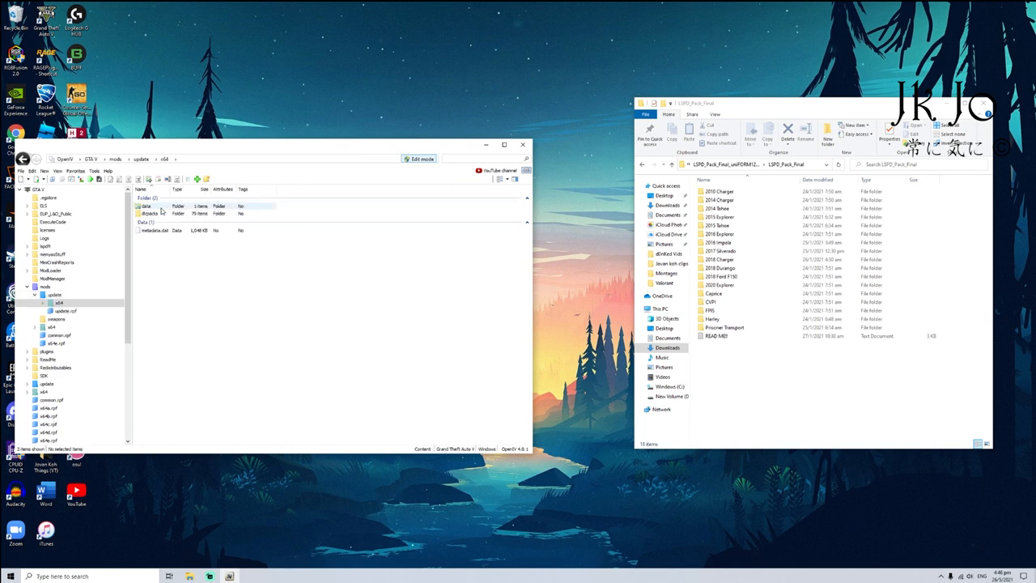
left_click(161, 213)
double_click(161, 213)
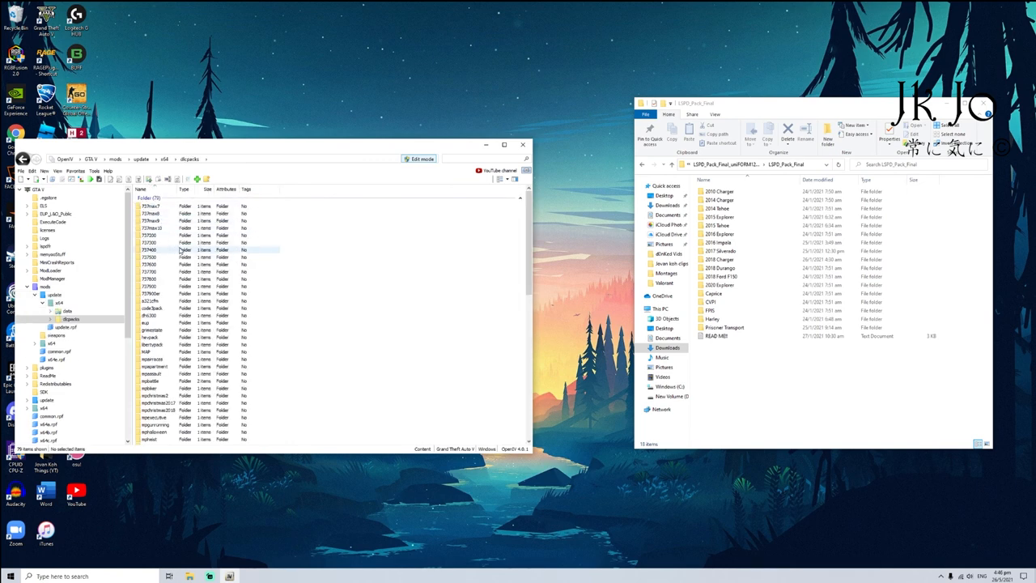
scroll(199, 301, "down", 5)
scroll(200, 301, "down", 5)
scroll(199, 300, "down", 3)
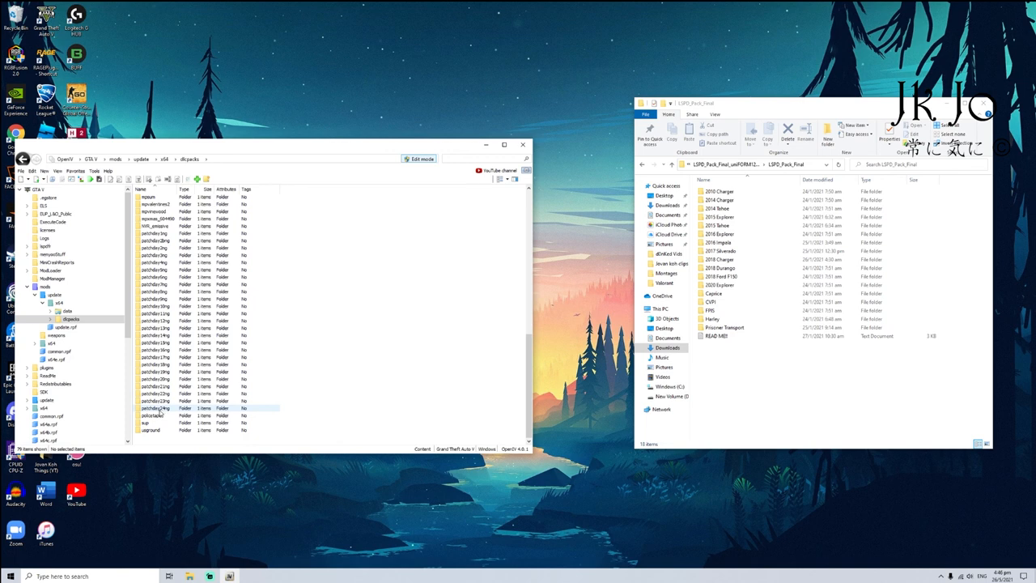
Step: Go into patchday24ng's dlc.rpf archive and its x64 folder
double_click(160, 408)
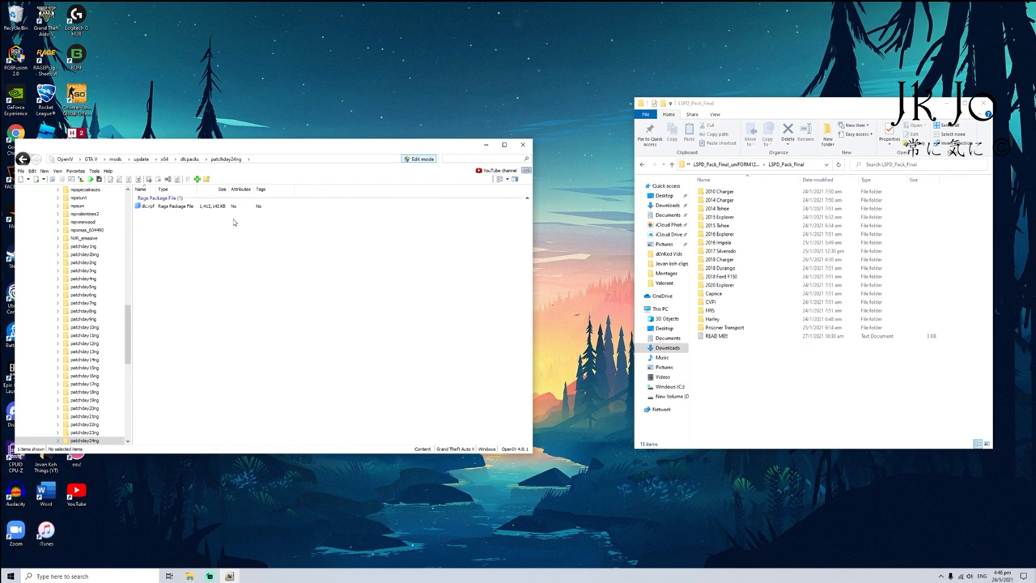
left_click(232, 205)
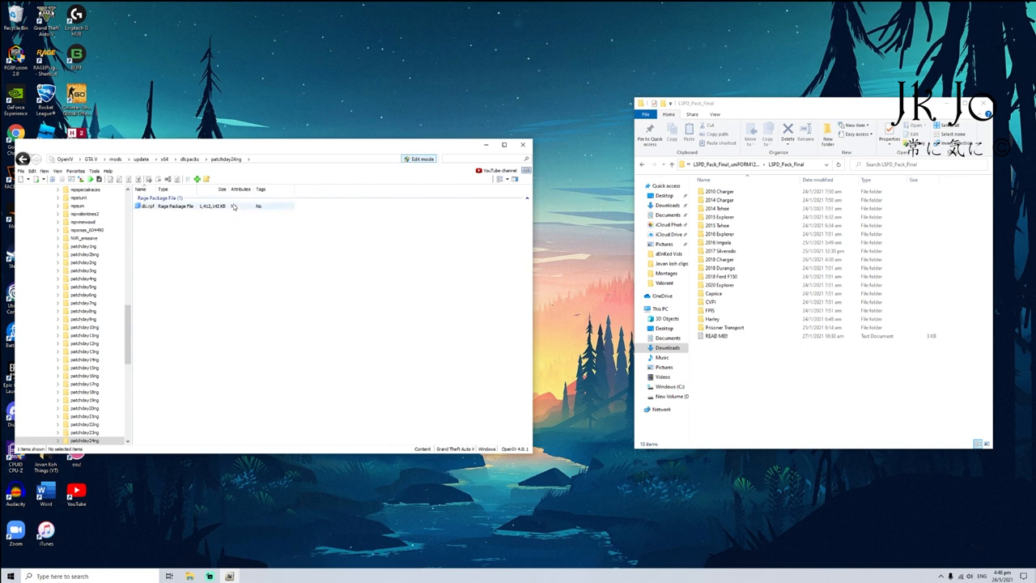
key("Delete")
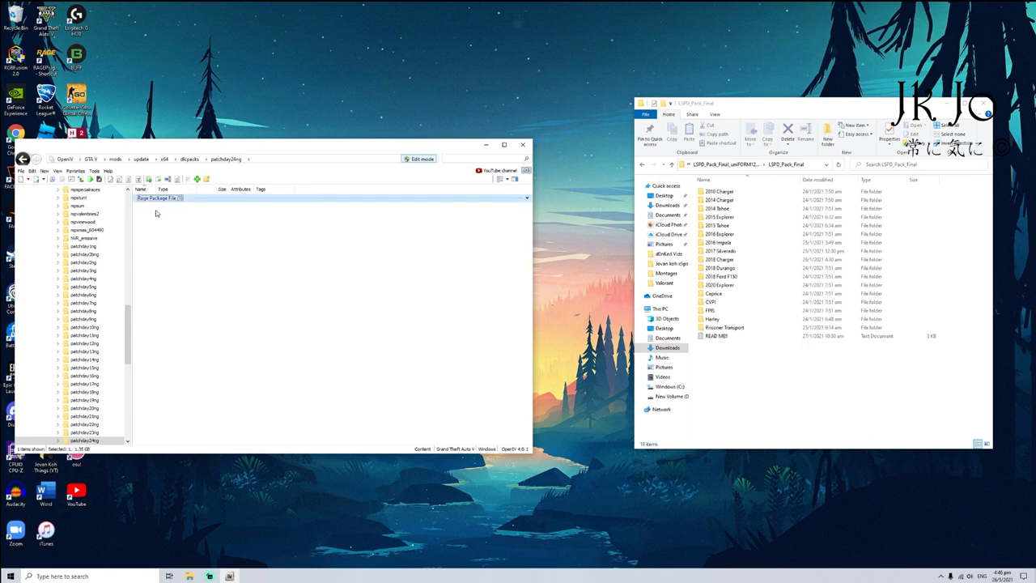
left_click(165, 198)
left_click(181, 208)
double_click(181, 207)
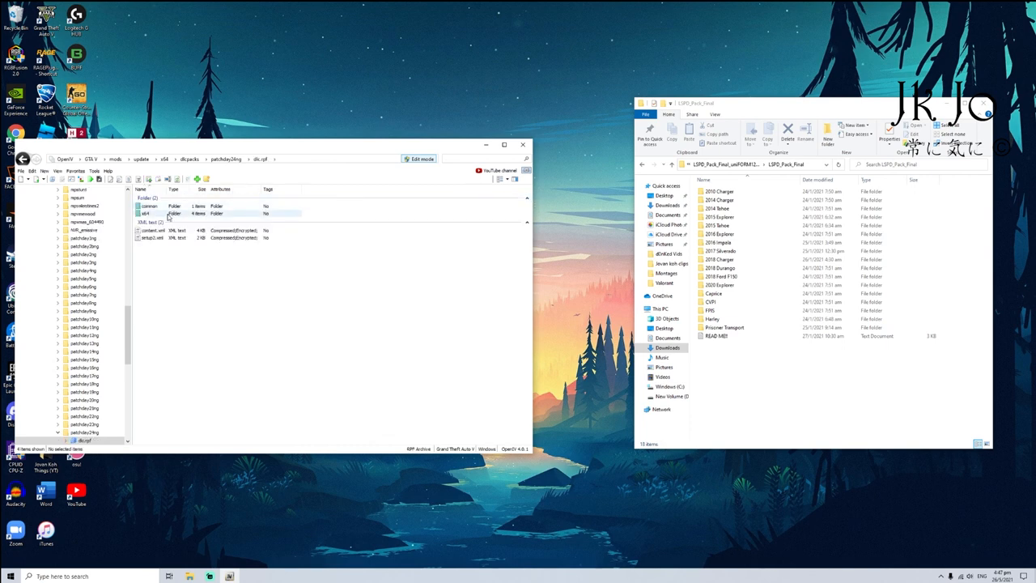
double_click(168, 214)
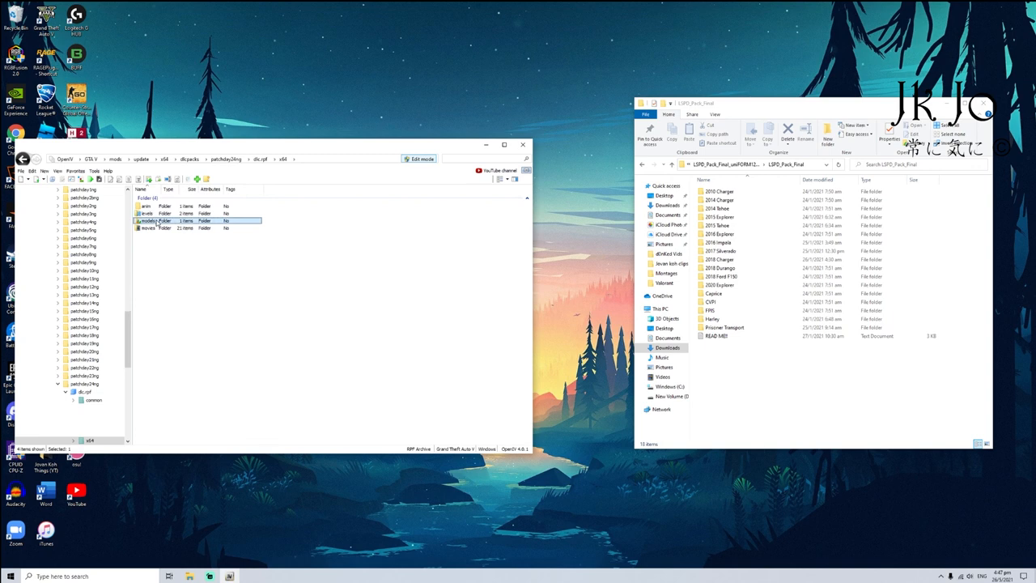
Step: After a detour into models/cdimages, reach vehicles.rpf under levels, gta5
double_click(162, 220)
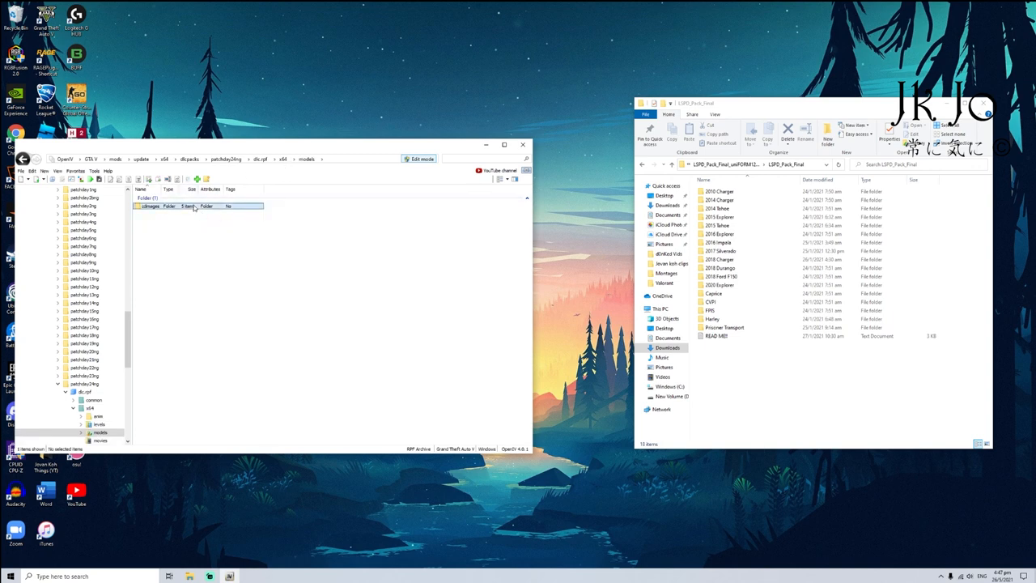
double_click(193, 208)
key("BackSpace")
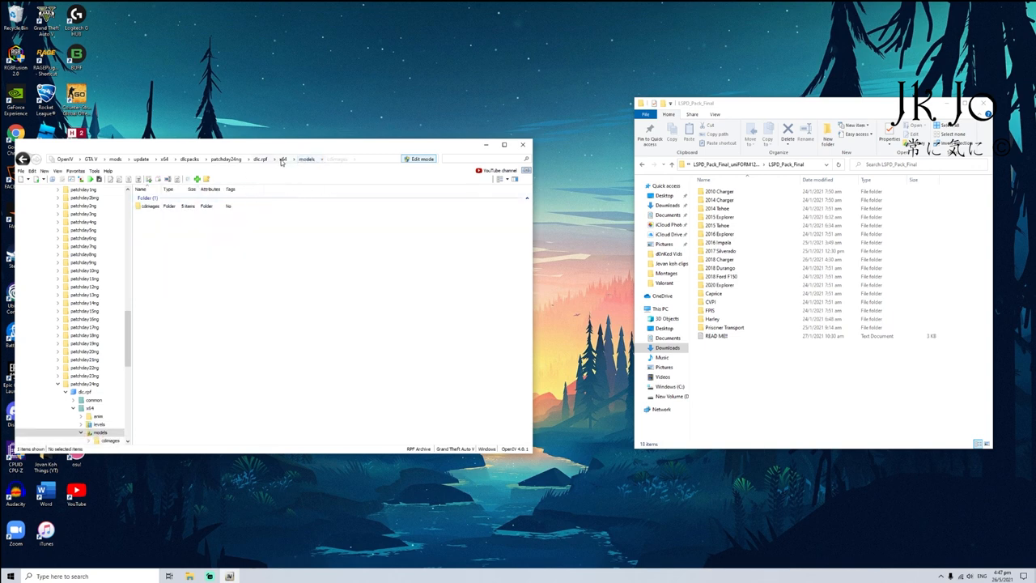
key("BackSpace")
double_click(165, 213)
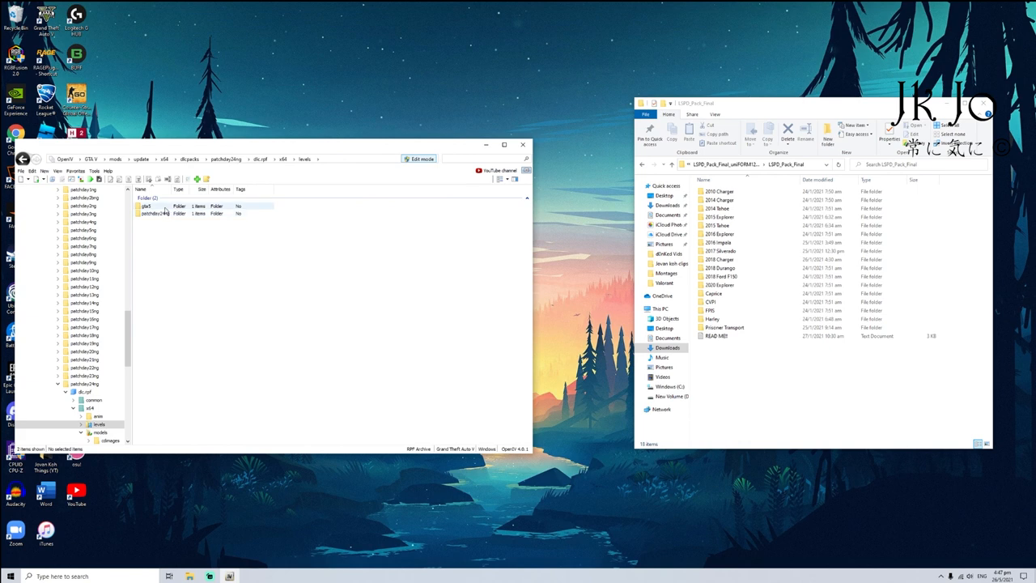
double_click(164, 207)
double_click(153, 207)
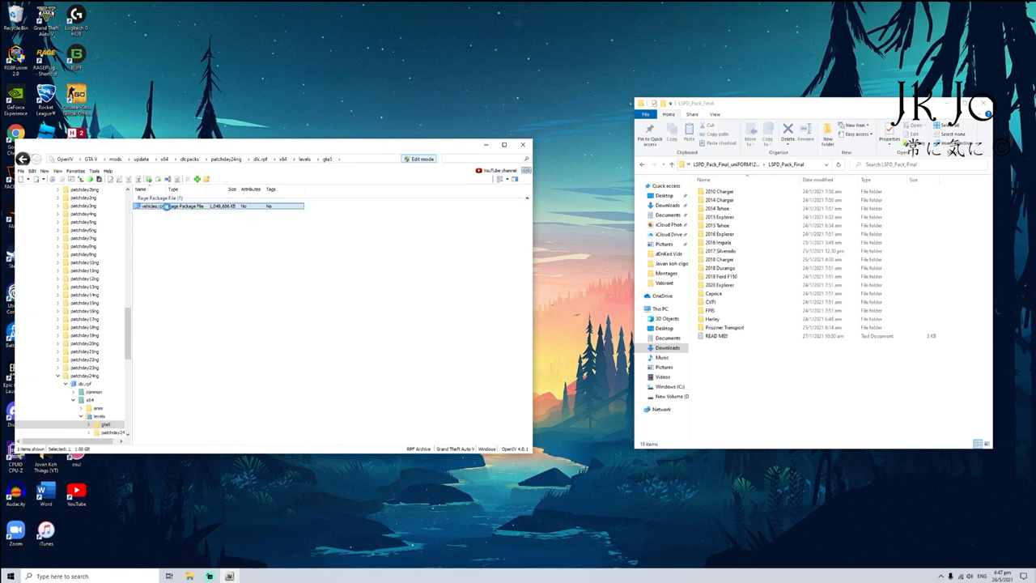
scroll(285, 317, "down", 5)
scroll(285, 318, "down", 4)
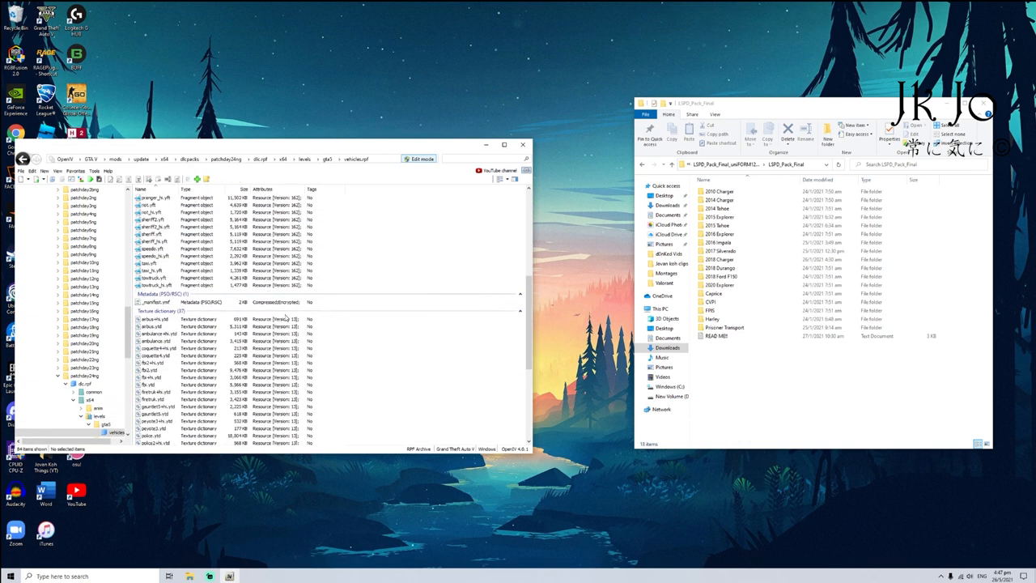
scroll(285, 318, "down", 3)
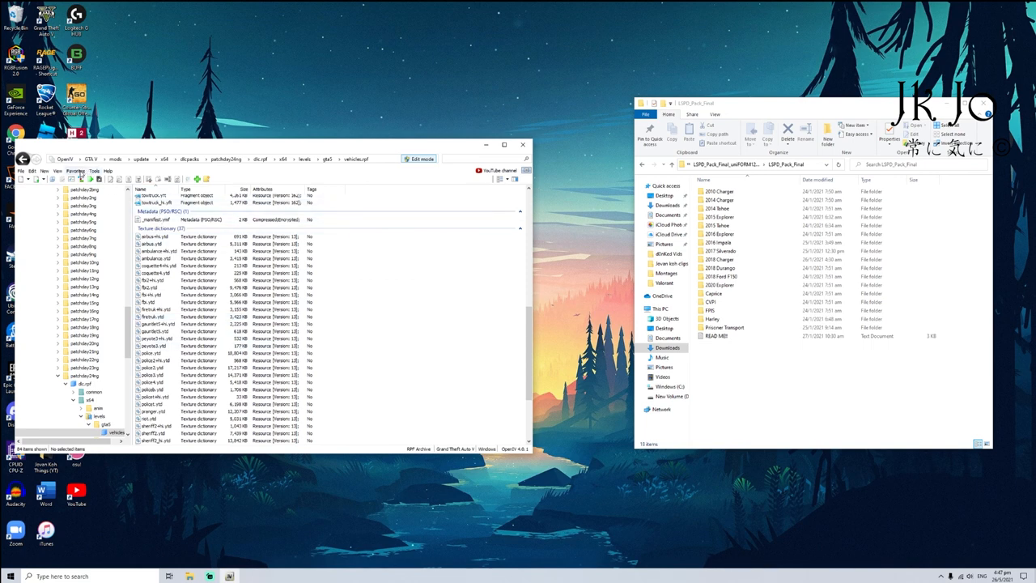
left_click(75, 172)
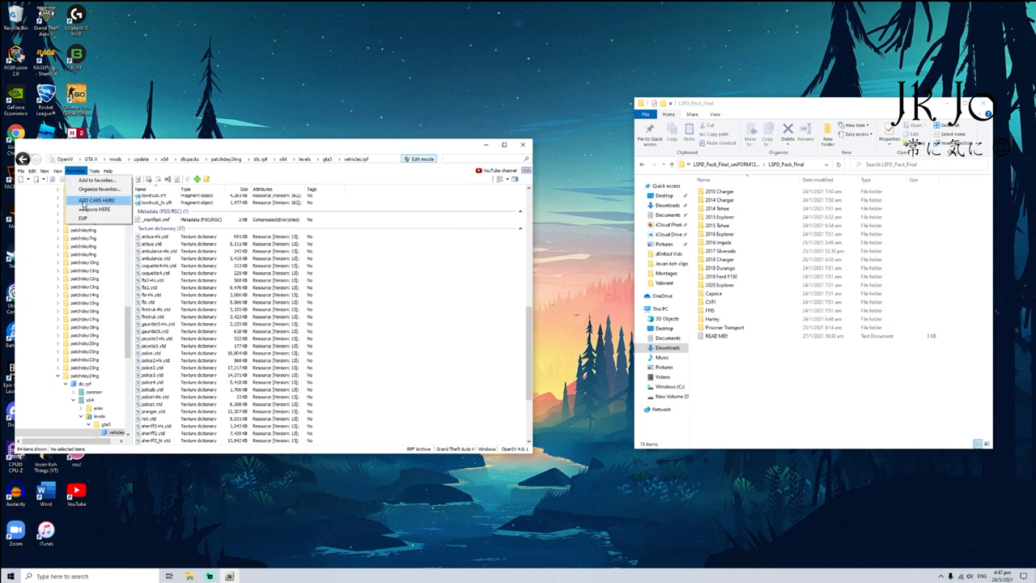
left_click(400, 269)
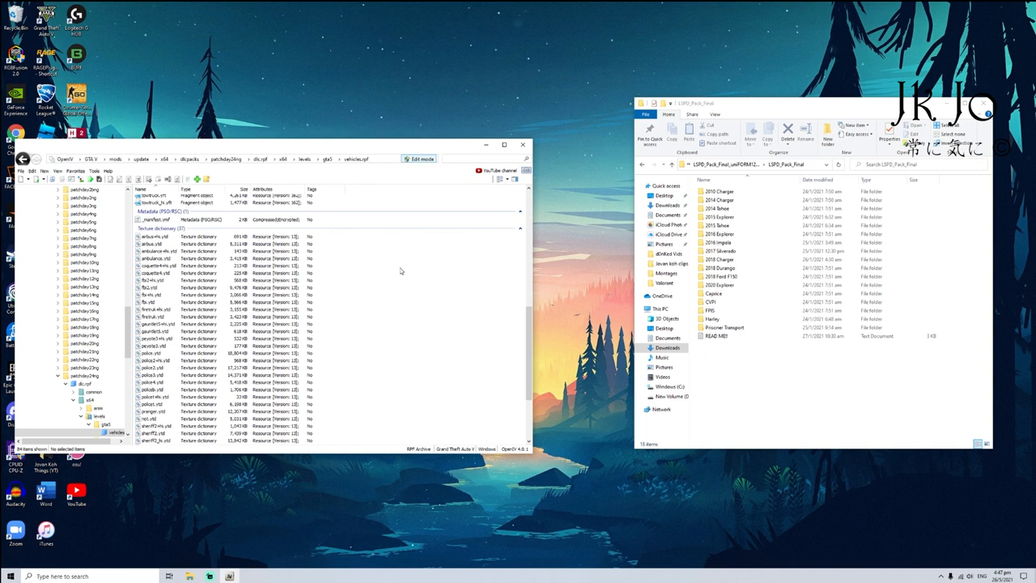
scroll(385, 262, "up", 2)
scroll(388, 279, "up", 4)
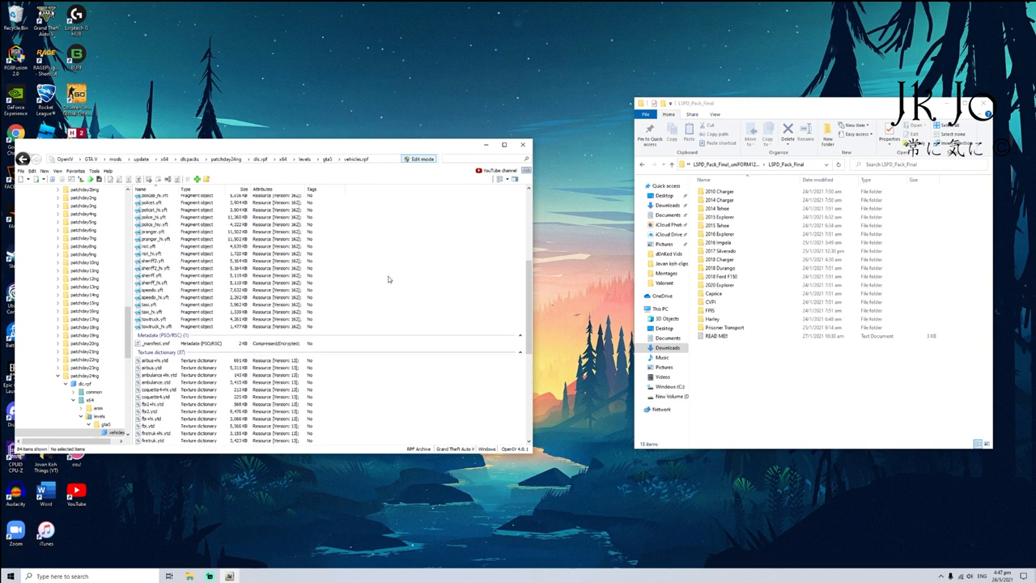
Step: Browse the 2010 Charger's Model folder in Explorer, then preview police3.yft in OpenIV
double_click(749, 192)
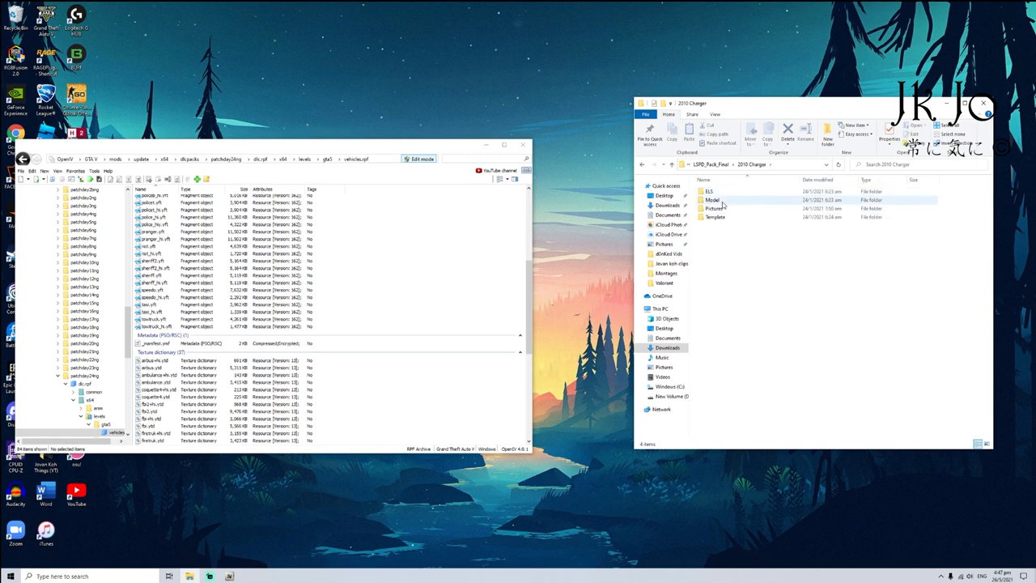
double_click(717, 200)
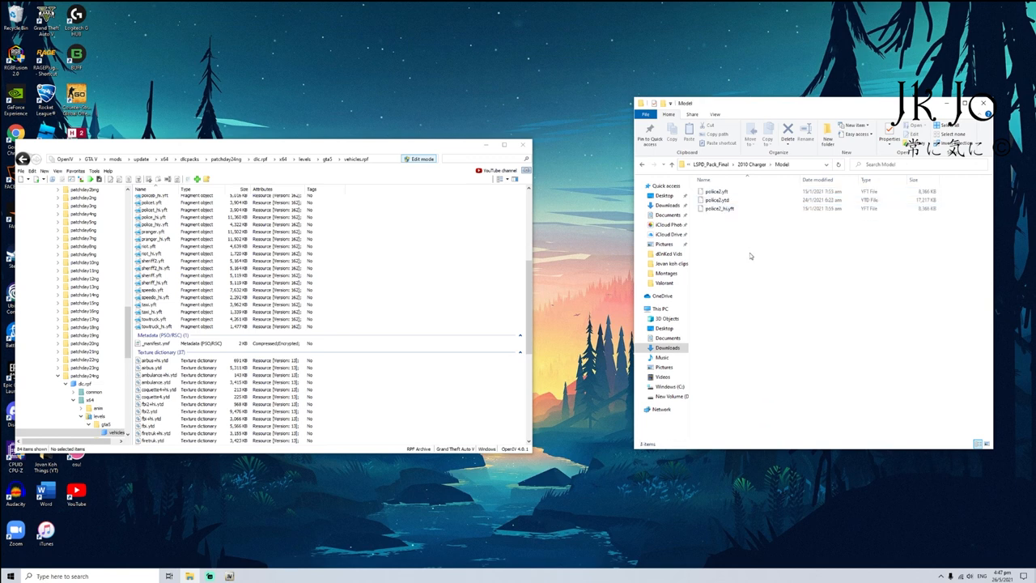
left_click_drag(750, 256, 732, 246)
left_click(746, 166)
scroll(156, 270, "up", 2)
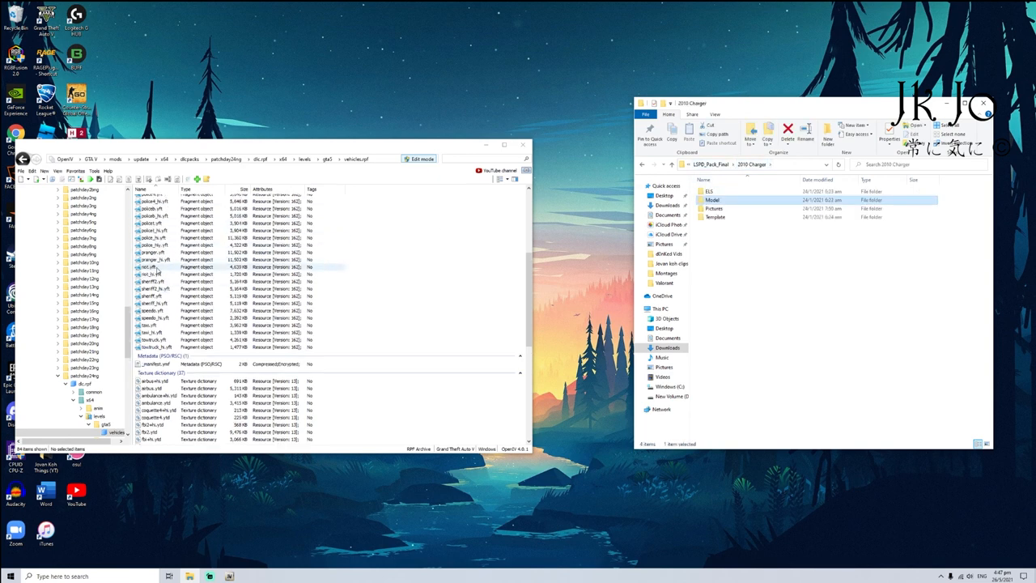
scroll(158, 270, "up", 3)
scroll(161, 295, "up", 2)
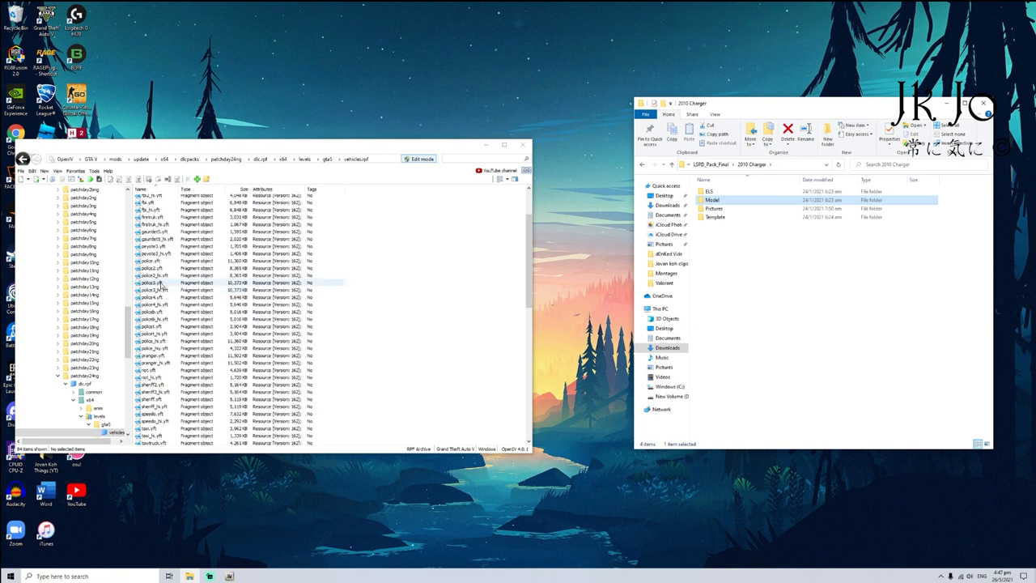
left_click(161, 285)
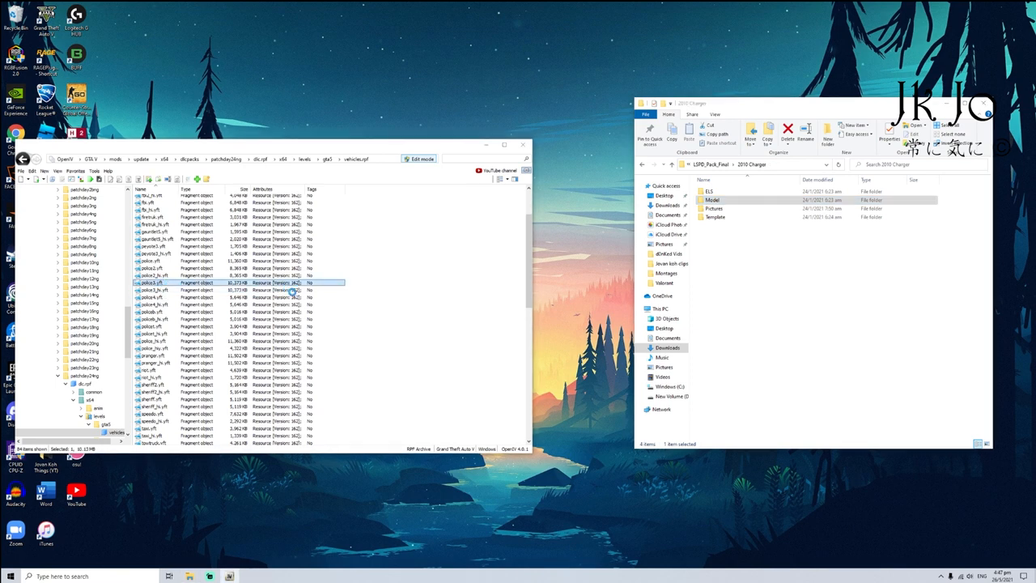
Step: Orbit the police3 SUV to view rear, side and front, then close the viewer
mouse_move(398, 296)
left_mouse_down()
mouse_move(399, 330)
mouse_move(333, 341)
left_mouse_up()
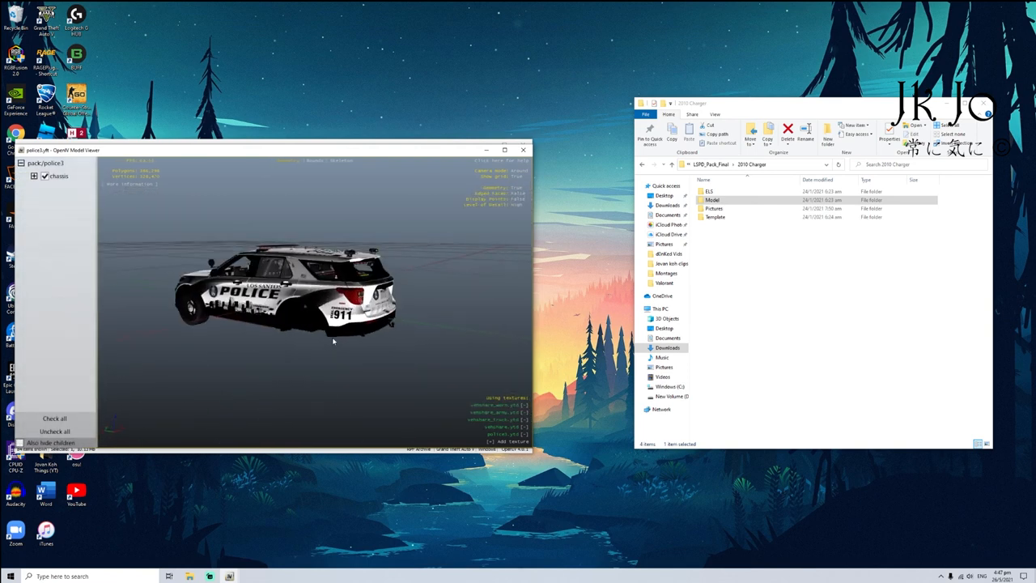
left_click_drag(332, 340, 241, 344)
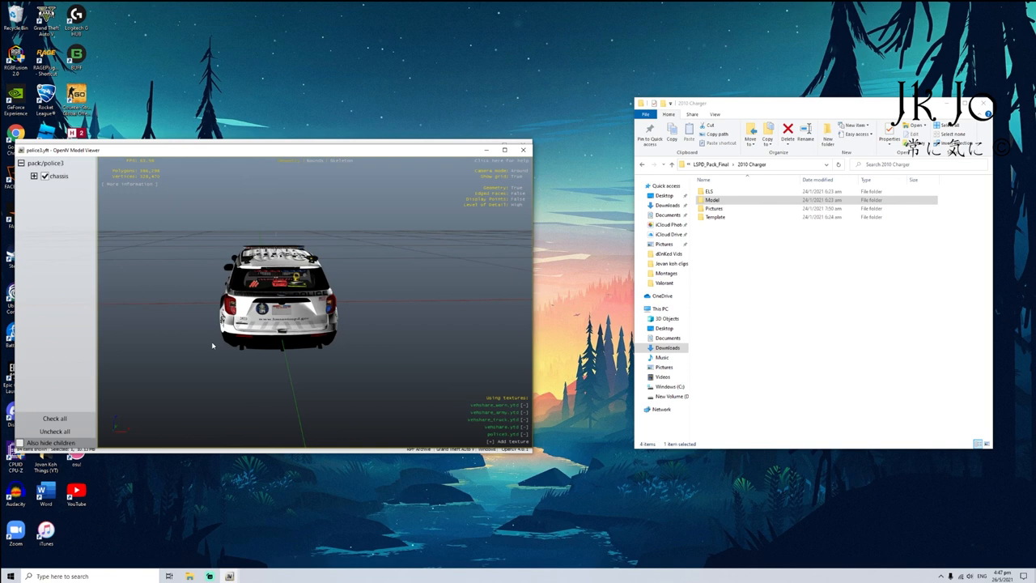
left_click_drag(212, 345, 488, 199)
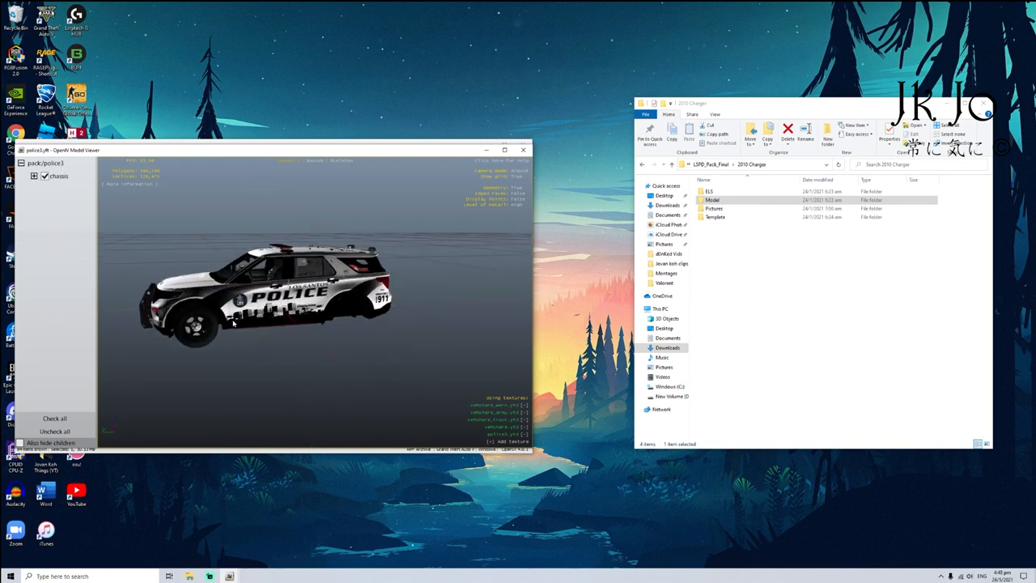
left_click(523, 149)
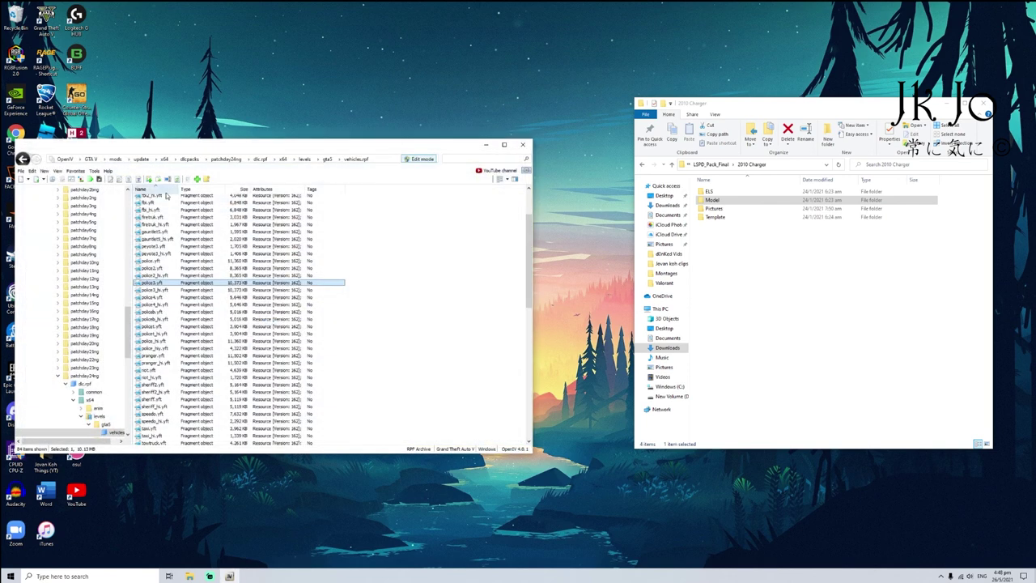
Step: Navigate OpenIV from the GTA V root into ELS, pack_default
left_click(91, 159)
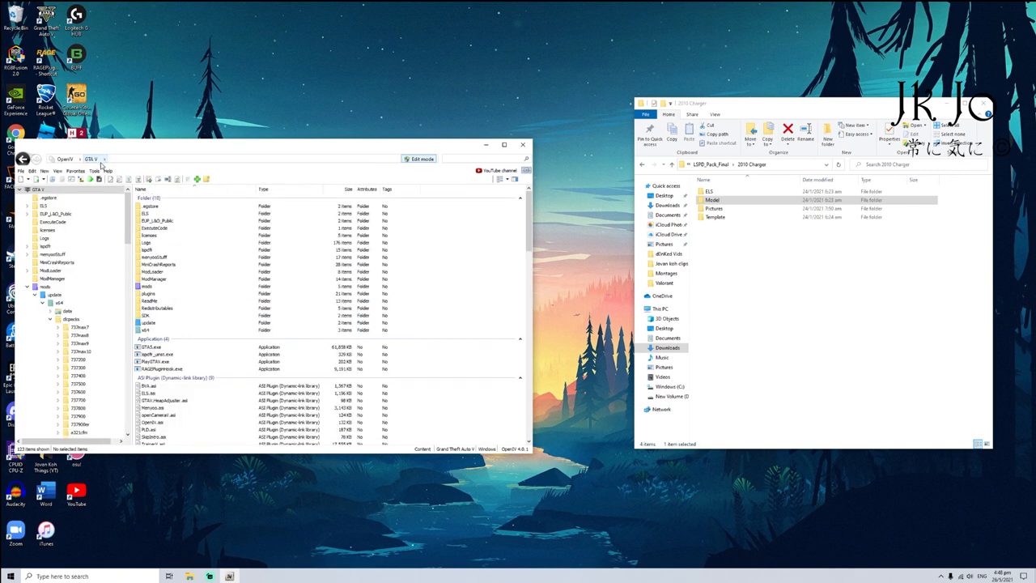
double_click(145, 214)
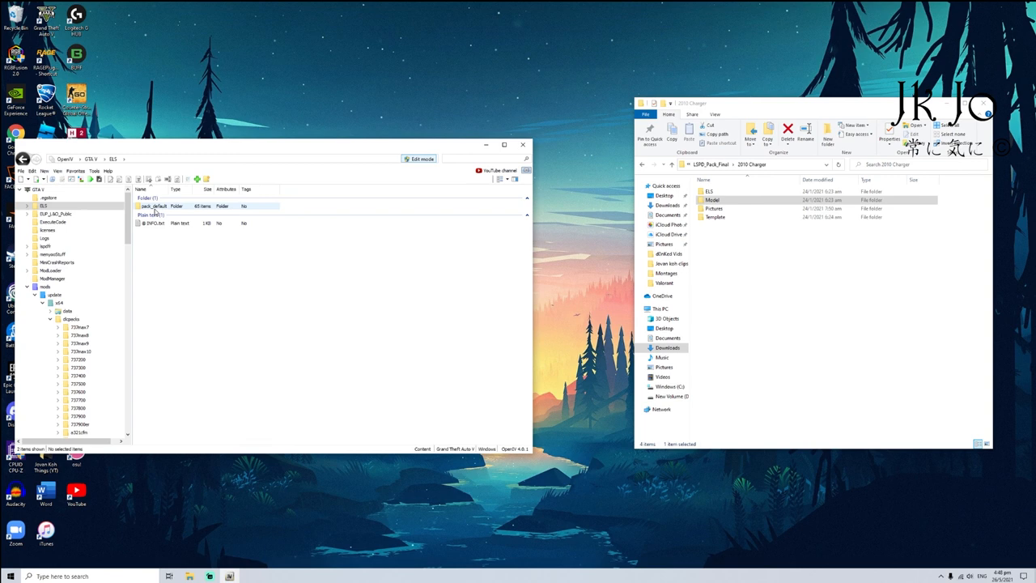
double_click(153, 207)
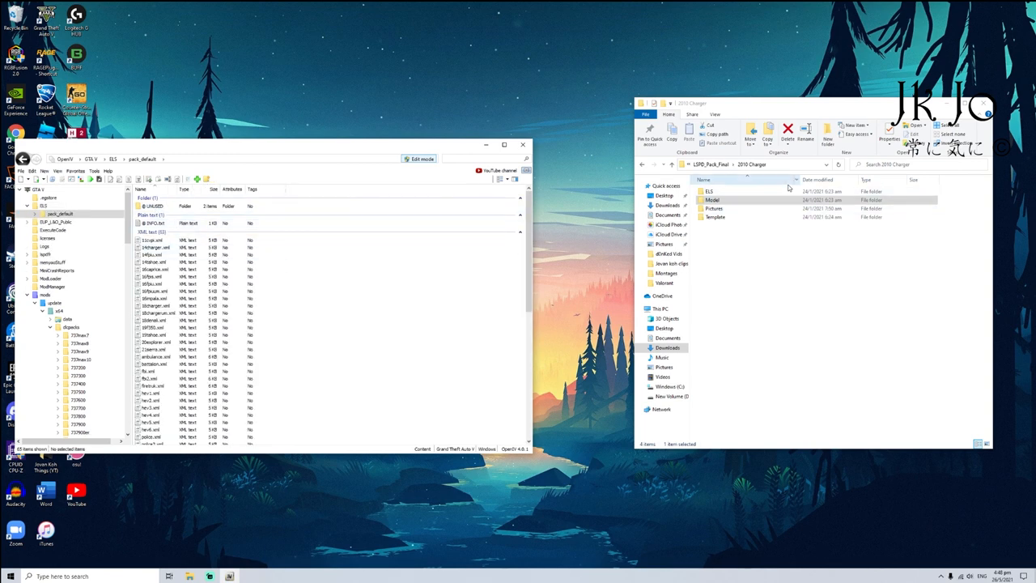
Step: Peek at the Charger's ELS config in Explorer, then climb back up to Downloads
double_click(710, 193)
left_click(718, 194)
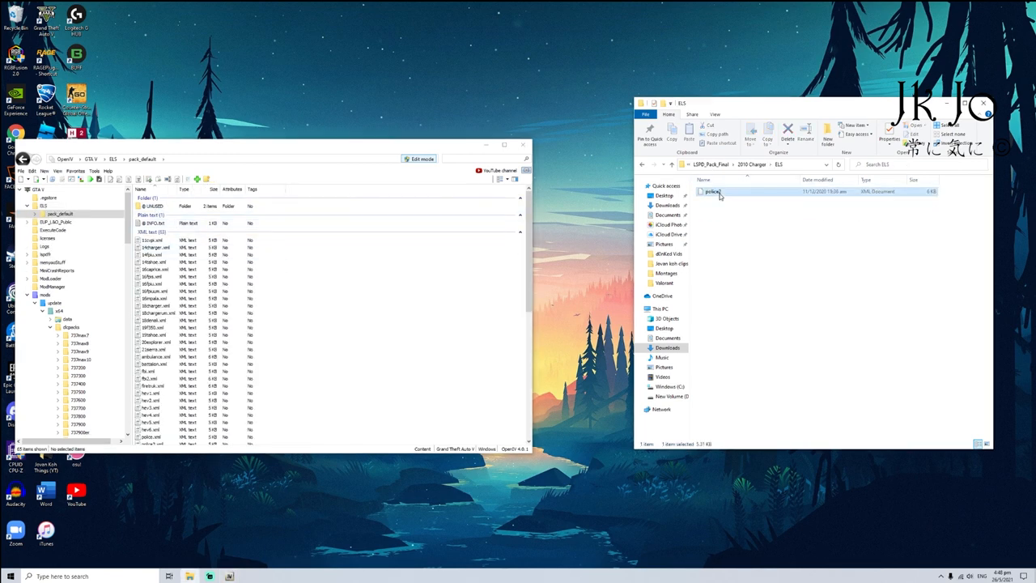
left_click_drag(718, 194, 869, 302)
left_click(753, 164)
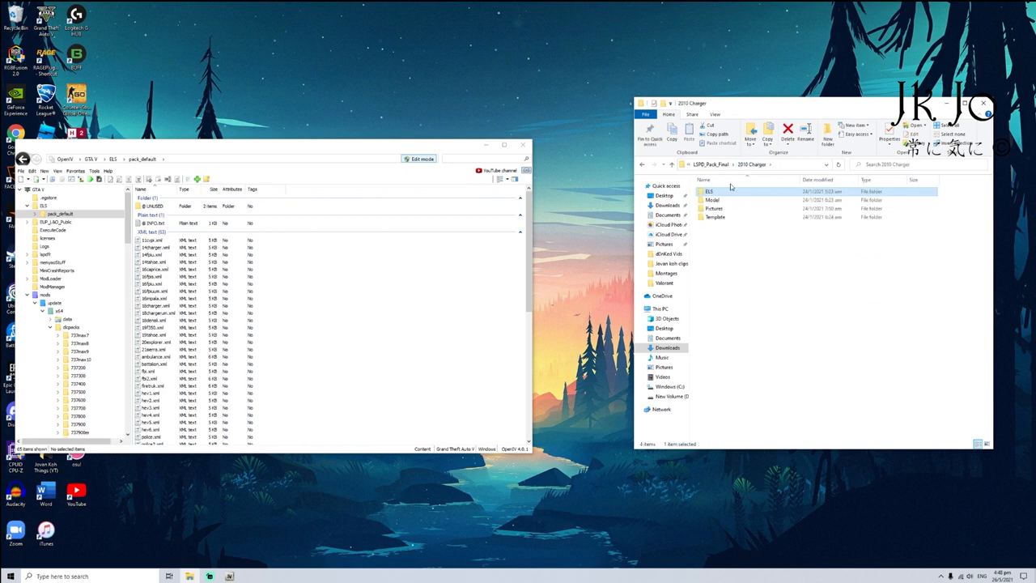
left_click(710, 164)
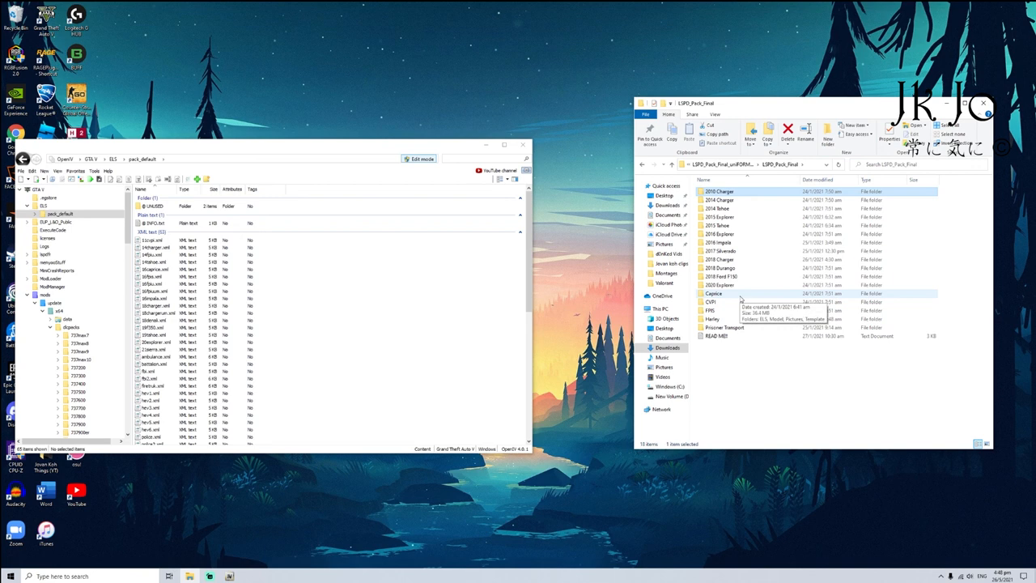
left_click(711, 164)
left_click(700, 164)
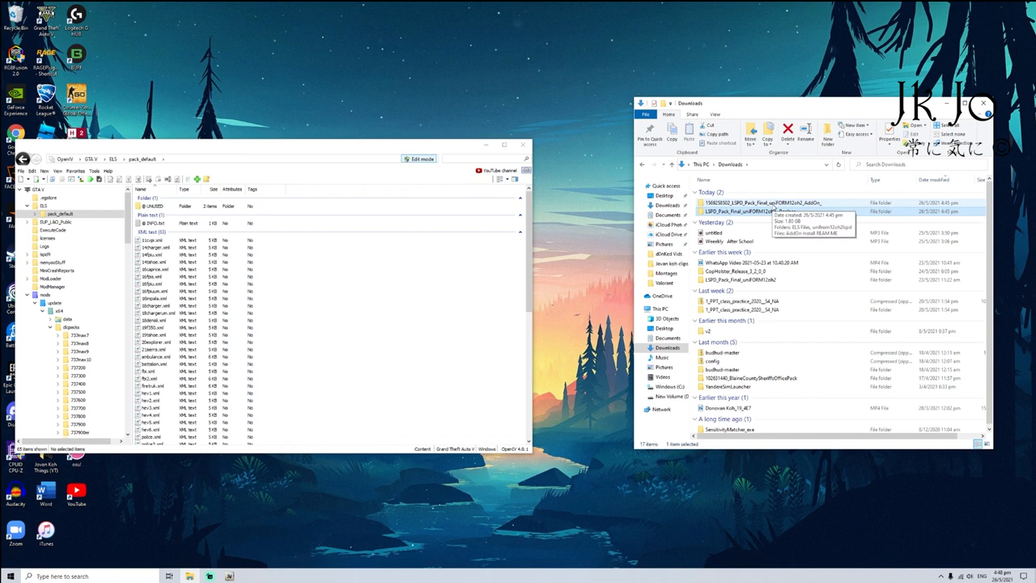
Step: Open the add-on version of the LSPD pack down to the folder holding dlc.rpf
double_click(773, 203)
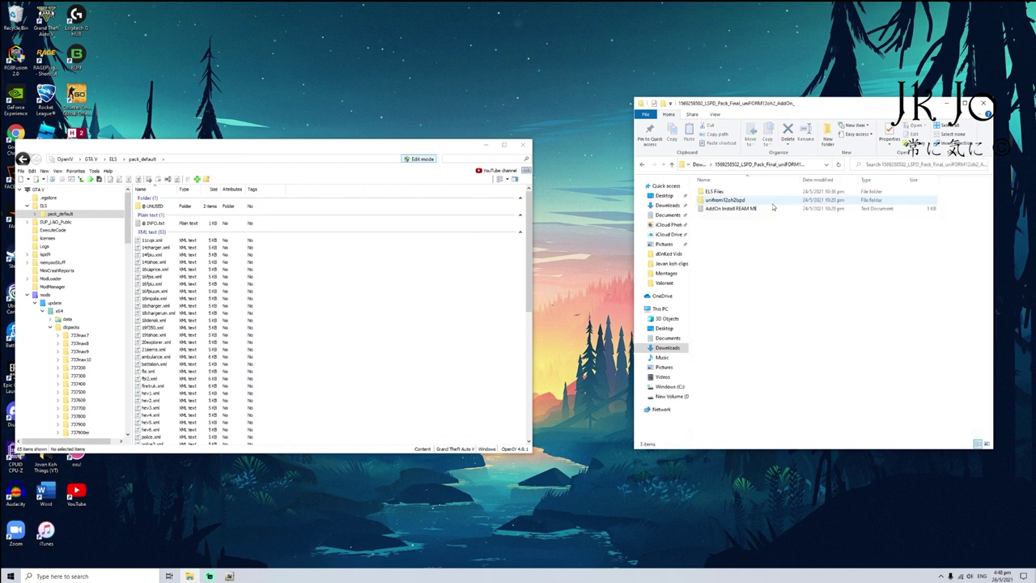
double_click(748, 203)
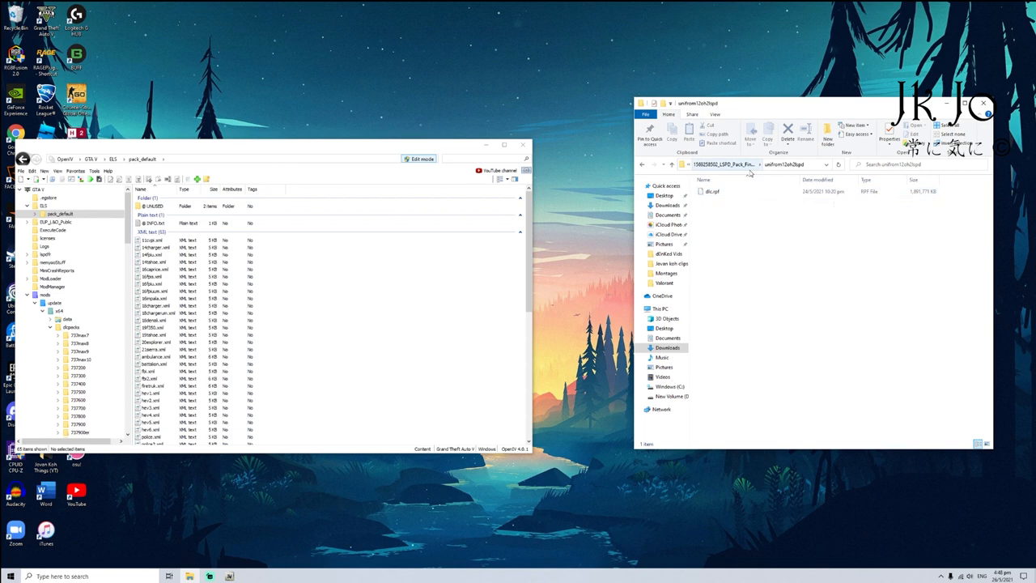
Step: From the GTA V root, enter mods, update and the update.rpf archive
left_click(91, 159)
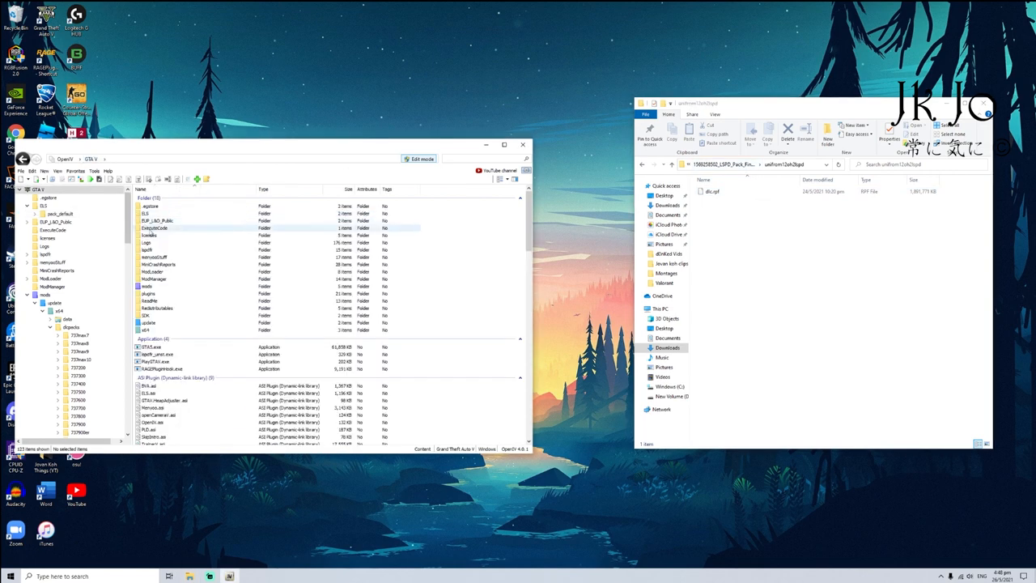
double_click(148, 287)
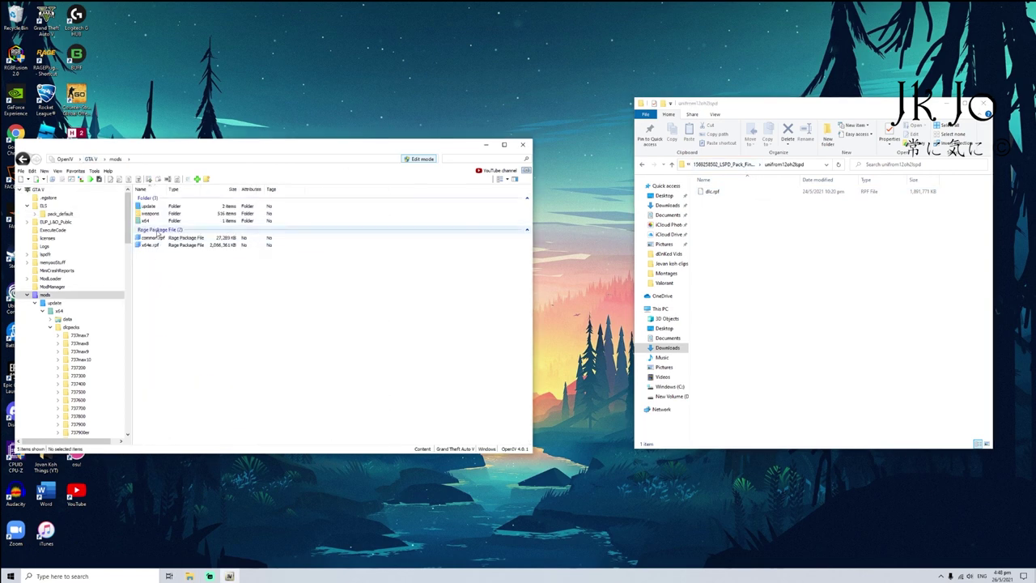
double_click(149, 207)
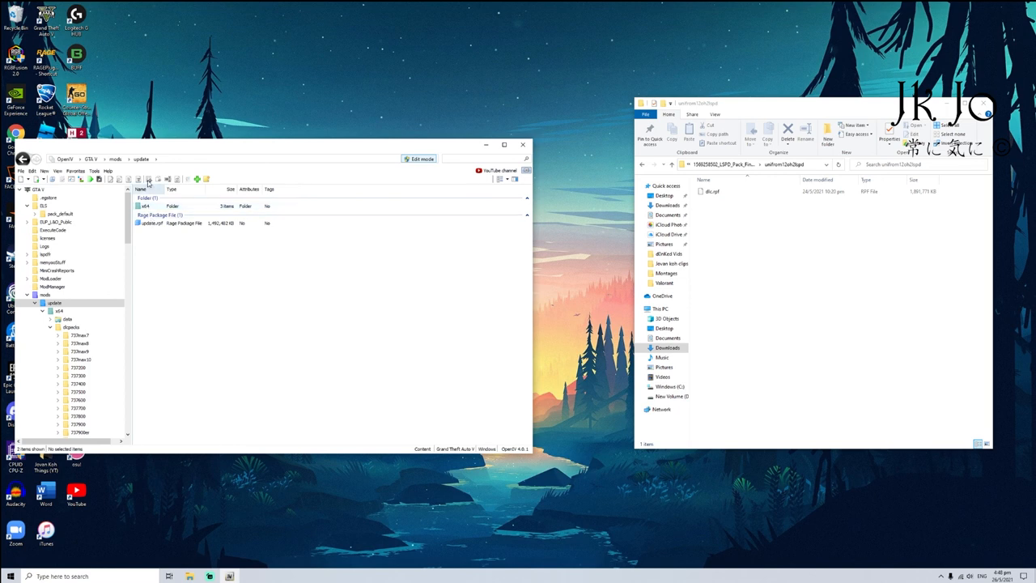
double_click(154, 223)
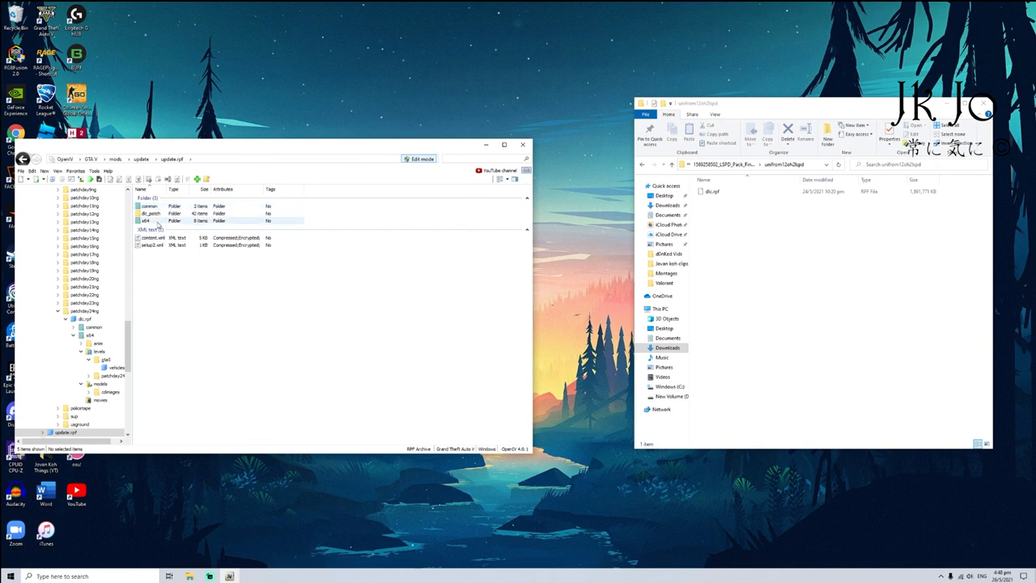
Step: Back out of x64 and go into update.rpf's common, data folder
double_click(159, 221)
left_click(172, 159)
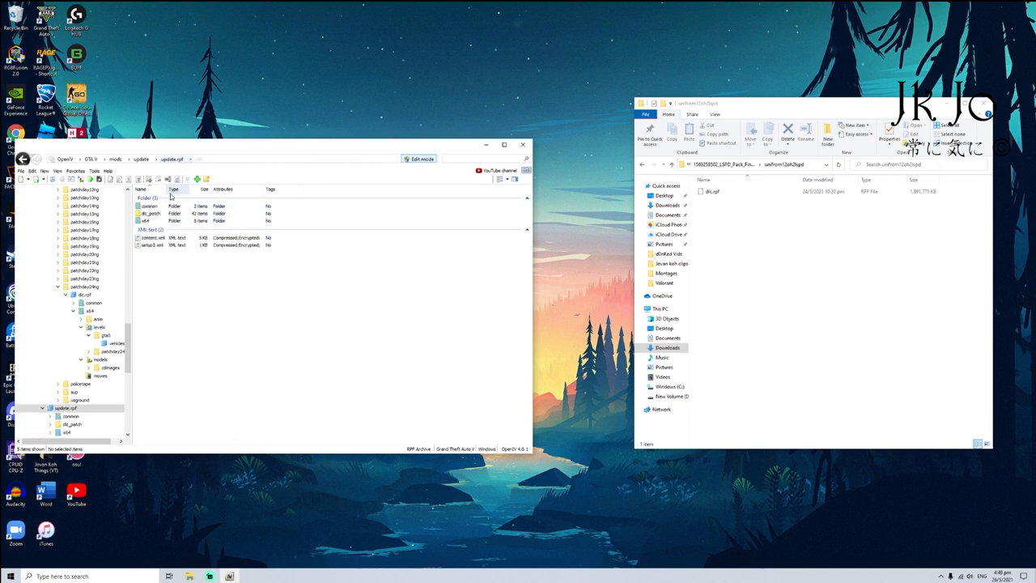
double_click(164, 208)
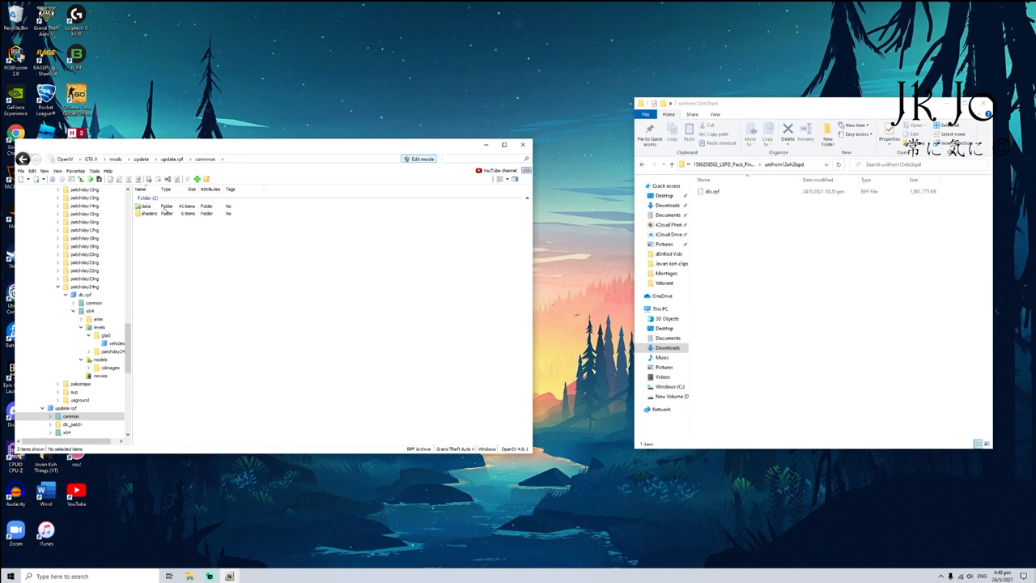
double_click(165, 208)
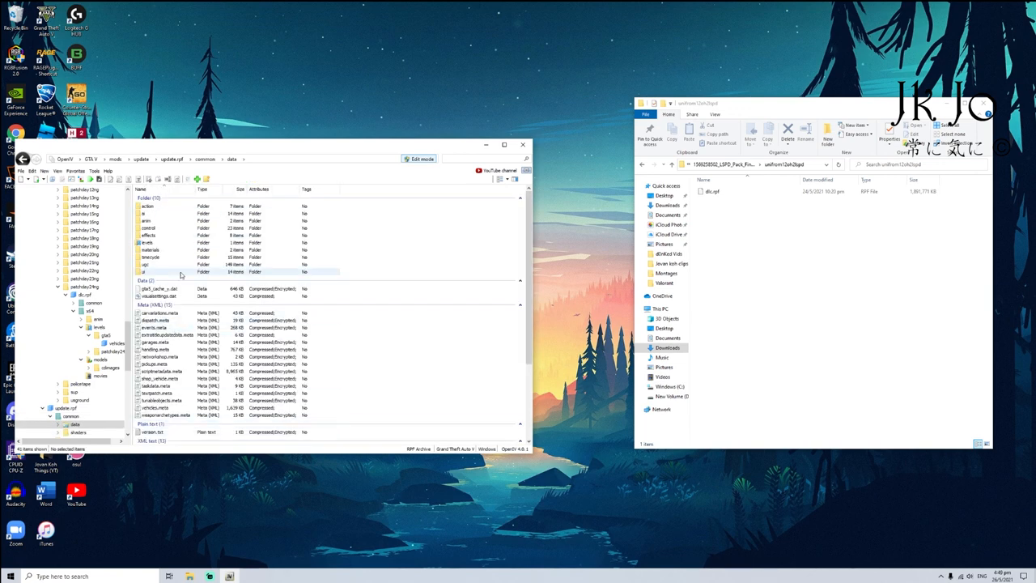
scroll(176, 327, "down", 3)
scroll(171, 324, "down", 2)
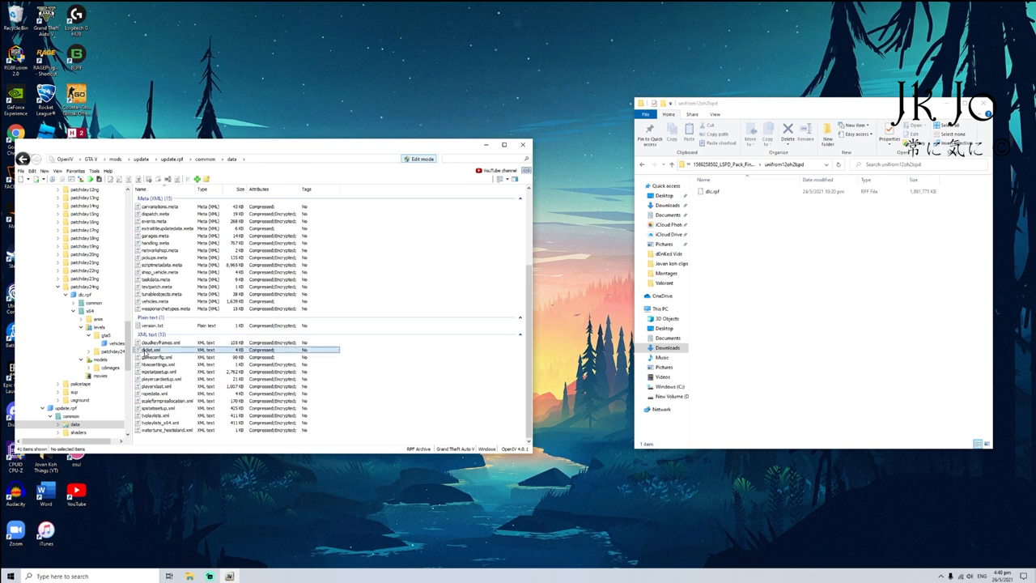
Step: Edit dlclist.xml and insert a blank line after its last Item entry
right_click(144, 352)
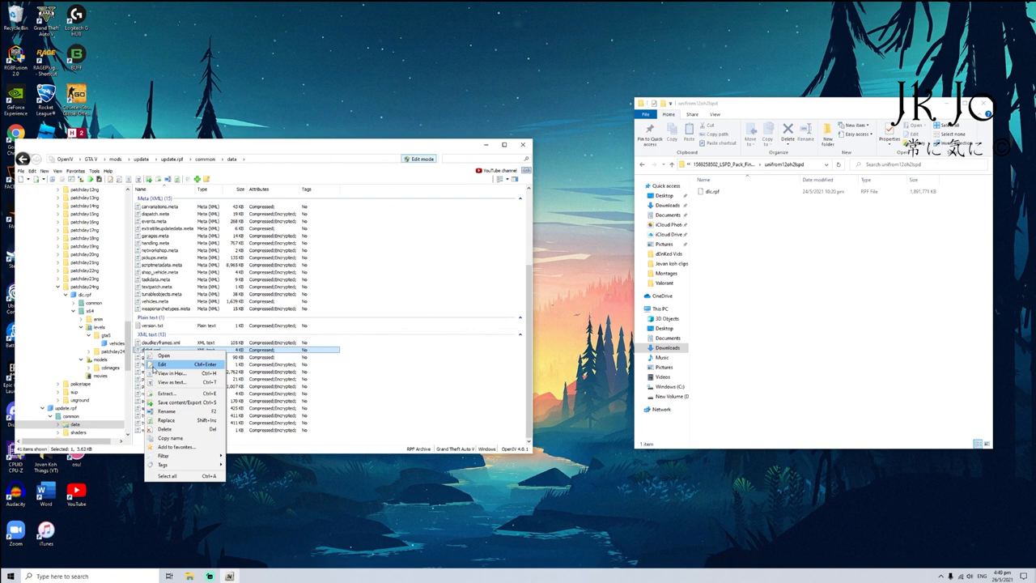
left_click(162, 364)
scroll(185, 330, "down", 3)
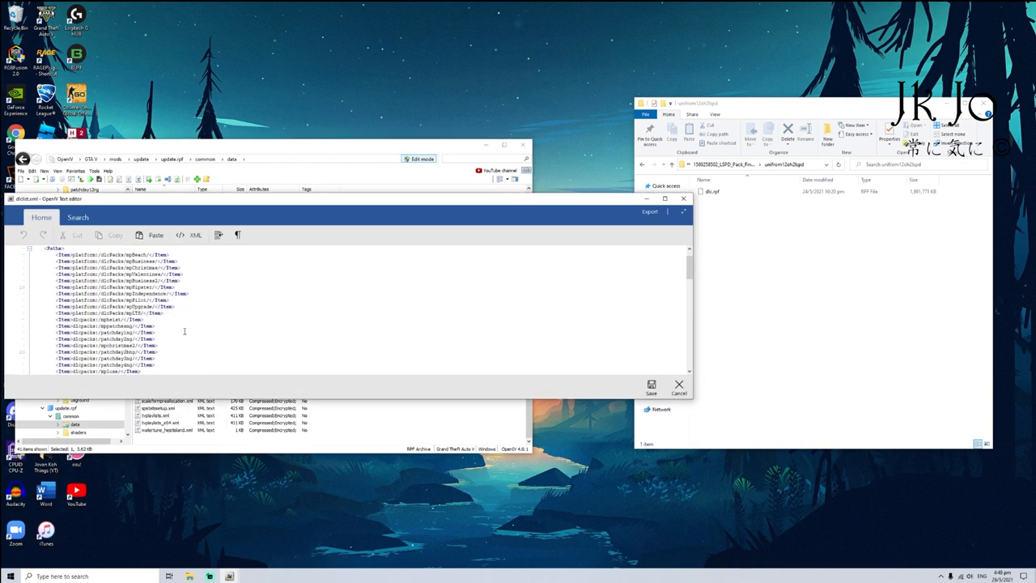
scroll(185, 329, "down", 3)
scroll(185, 330, "down", 3)
scroll(185, 330, "down", 3)
scroll(185, 330, "down", 3)
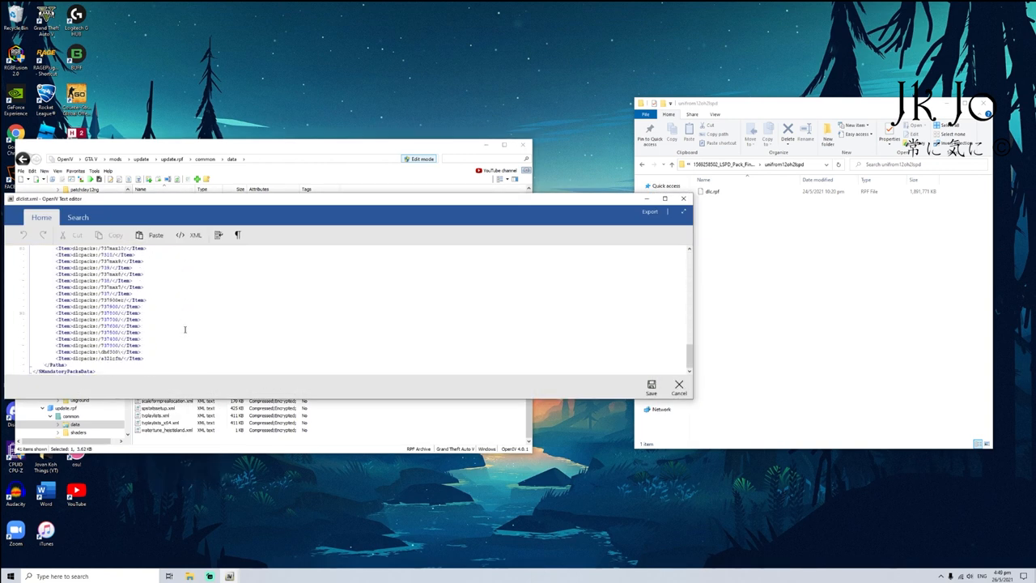
left_click(146, 359)
key("Return")
Step: In Explorer, go up to the add-on pack folder and open its install READ ME
left_click(724, 164)
left_click(725, 200)
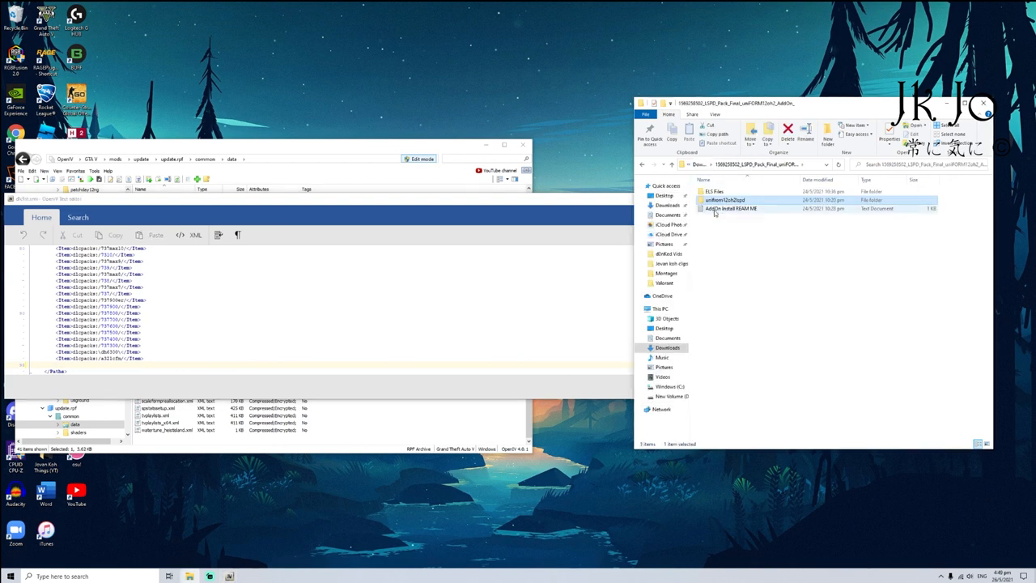
double_click(725, 209)
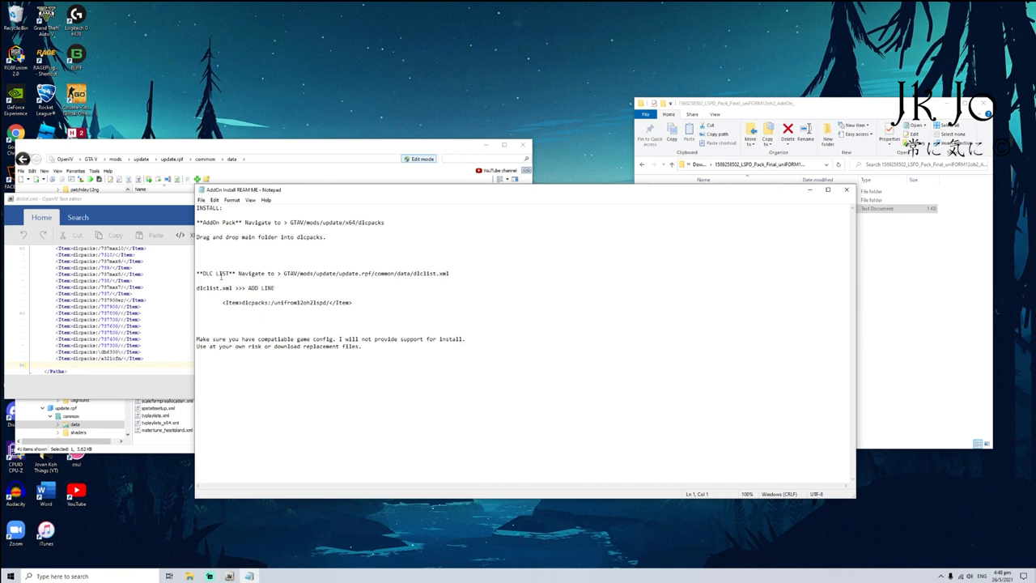
Step: Copy the readme's dlcpacks Item line and paste it into dlclist.xml
left_click_drag(356, 302, 222, 303)
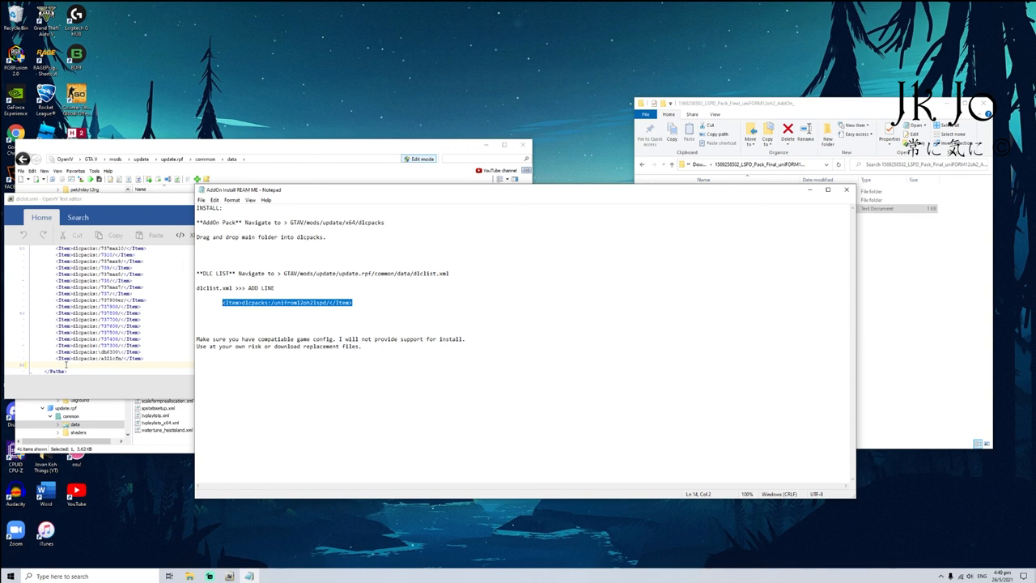
left_click(186, 364)
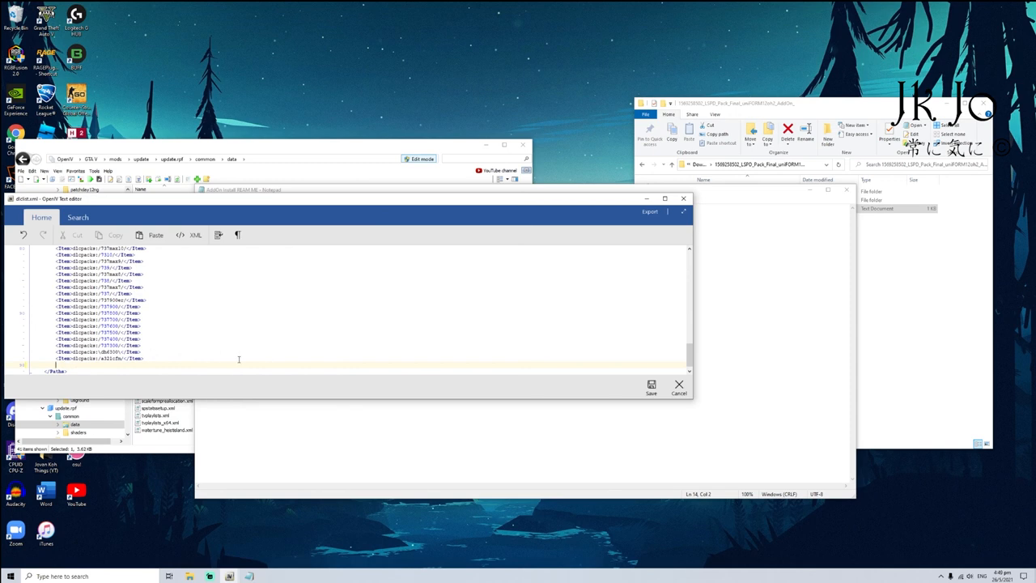
key("ctrl+v")
Step: Save the dlclist.xml changes and close the readme in Notepad
left_click(684, 198)
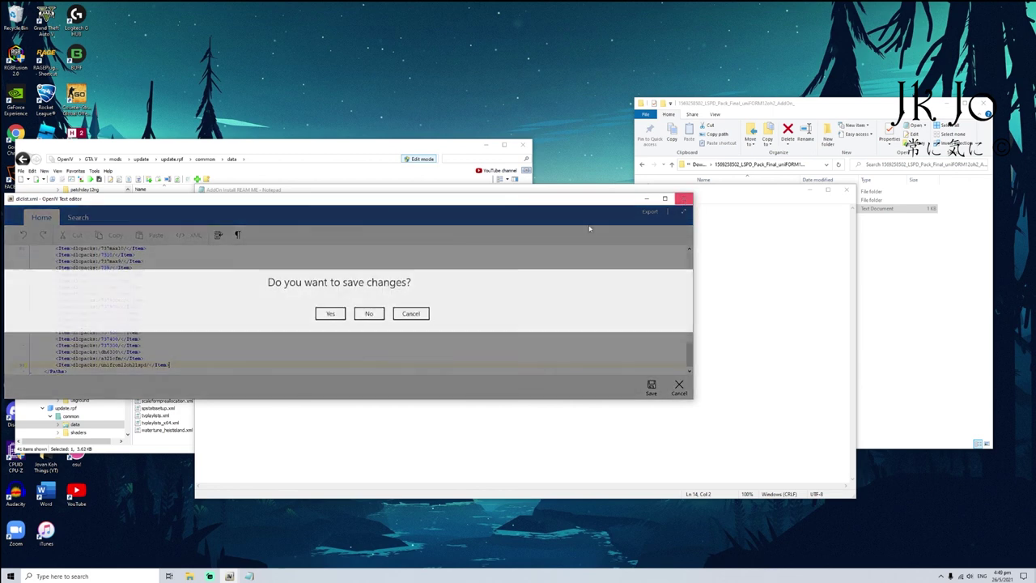
left_click(327, 314)
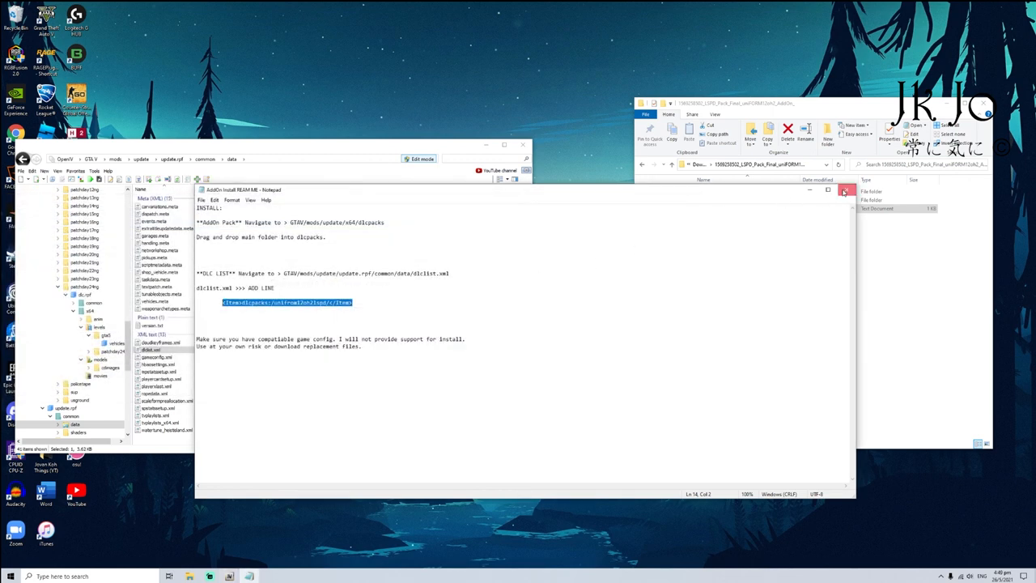
left_click(847, 189)
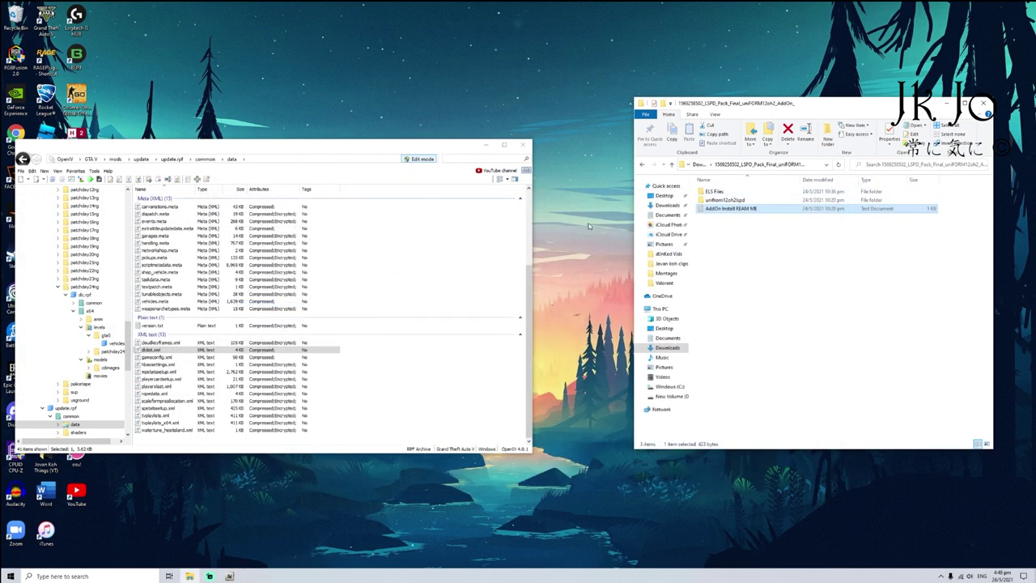
Step: Navigate OpenIV to mods, update, x64, dlcpacks
left_click(751, 199)
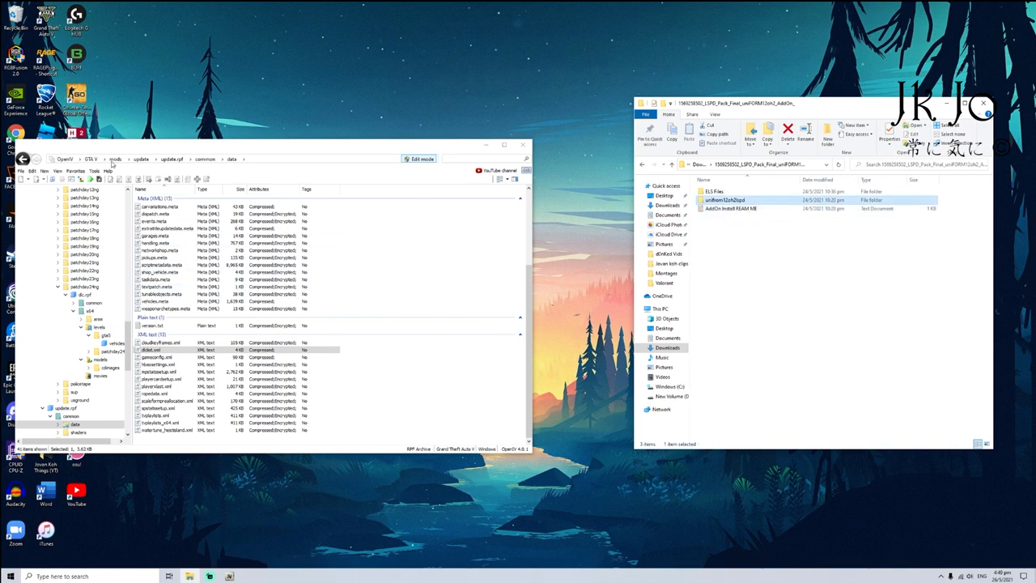
left_click(91, 159)
left_click(149, 286)
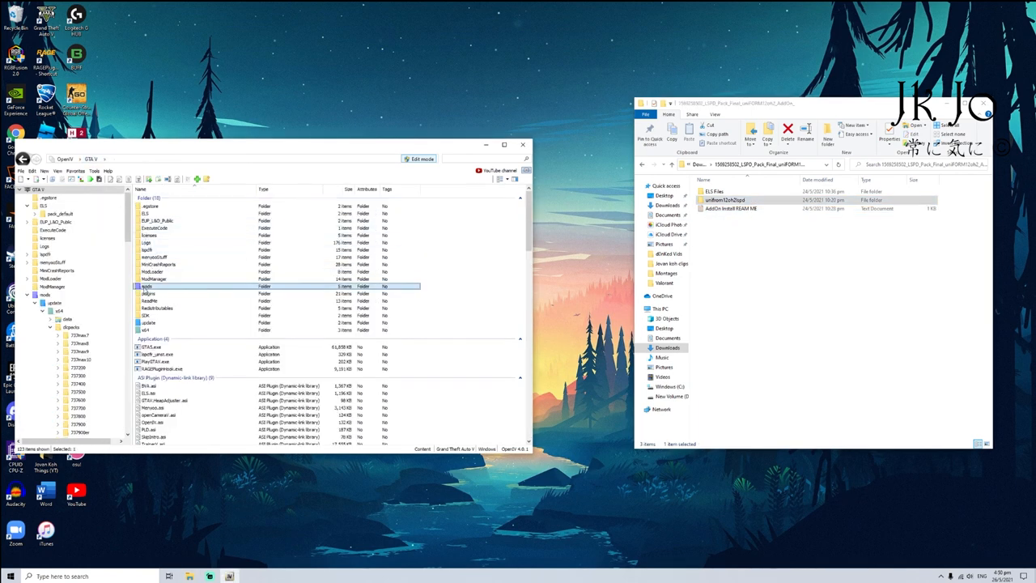
left_click(161, 287)
double_click(170, 287)
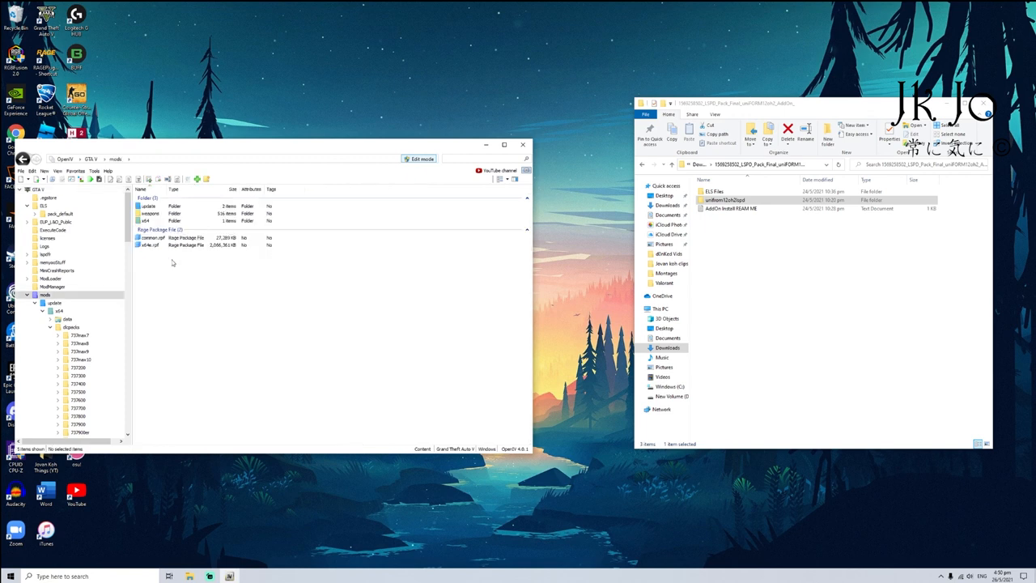
double_click(158, 212)
double_click(154, 206)
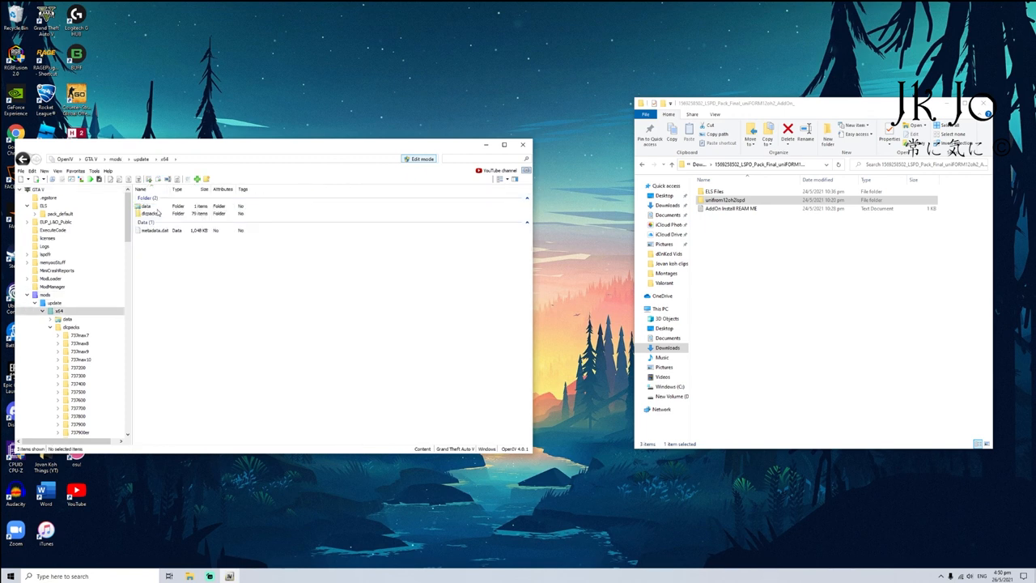
double_click(158, 213)
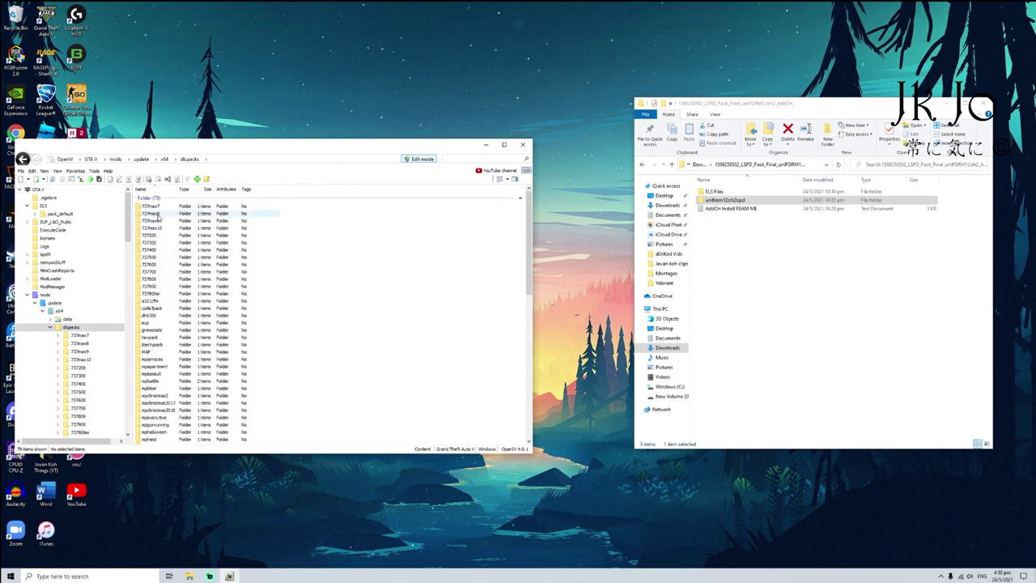
Step: Drag the uniform pack folder from Explorer into dlcpacks, then enter ELS Files
double_click(716, 201)
key("alt+Left")
left_click_drag(714, 201, 325, 306)
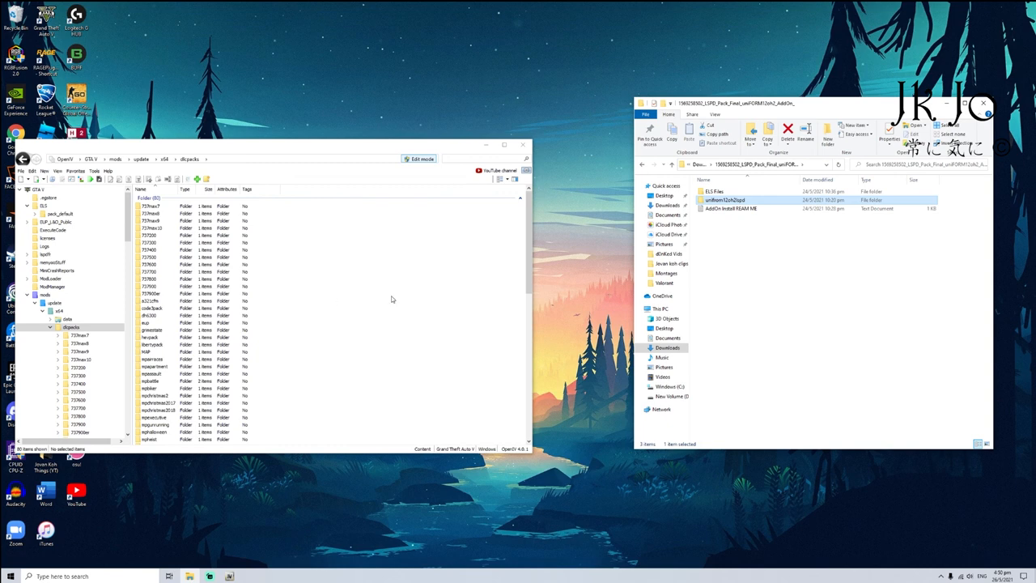
double_click(715, 191)
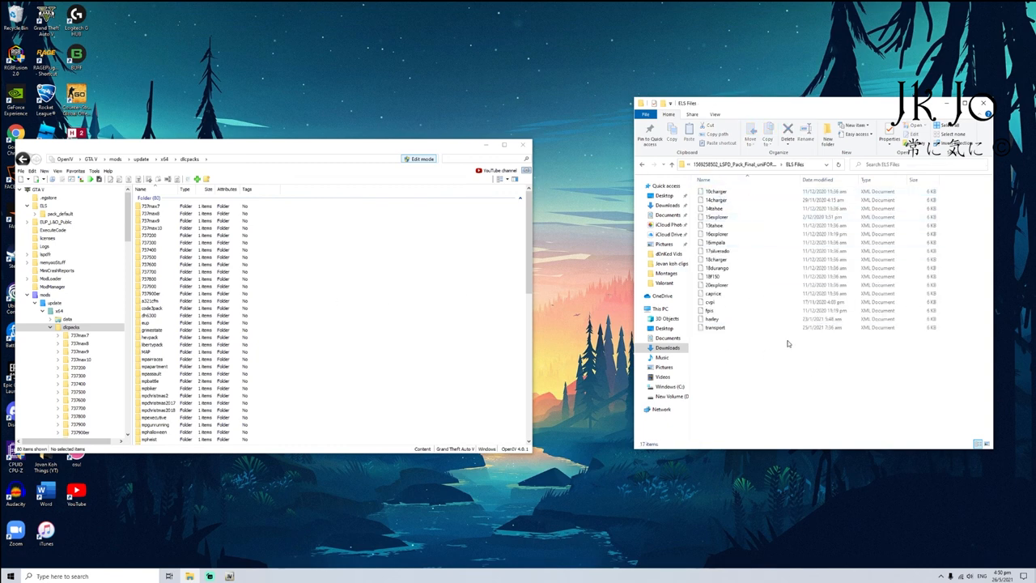
Step: Return OpenIV to the game's ELS pack_default folder
left_click(86, 159)
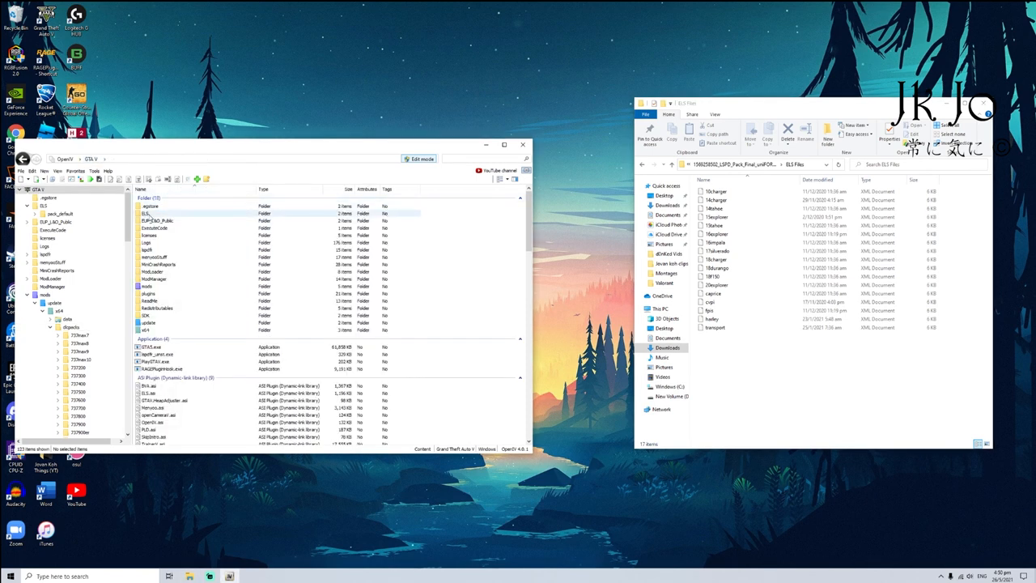
double_click(149, 213)
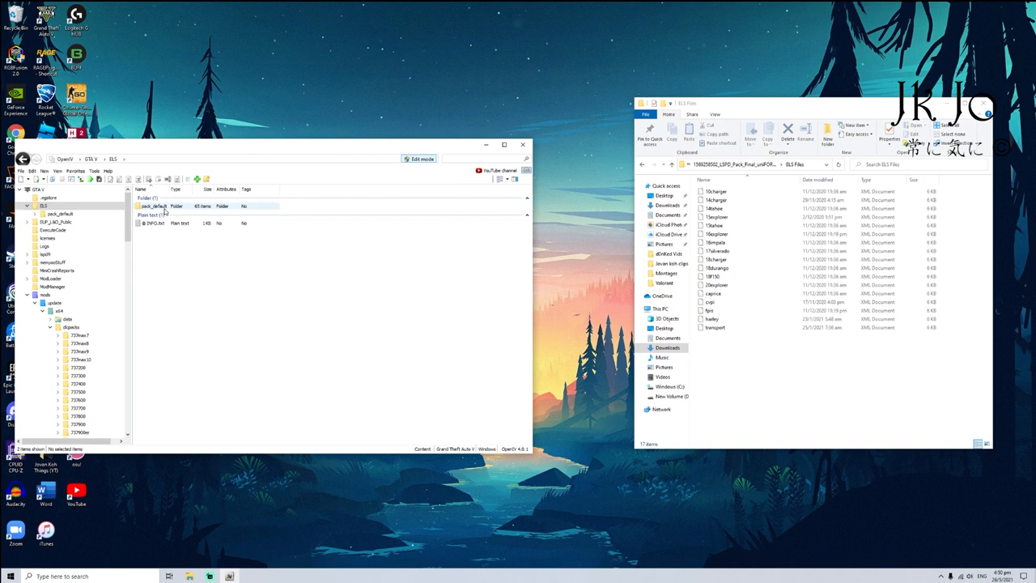
double_click(164, 210)
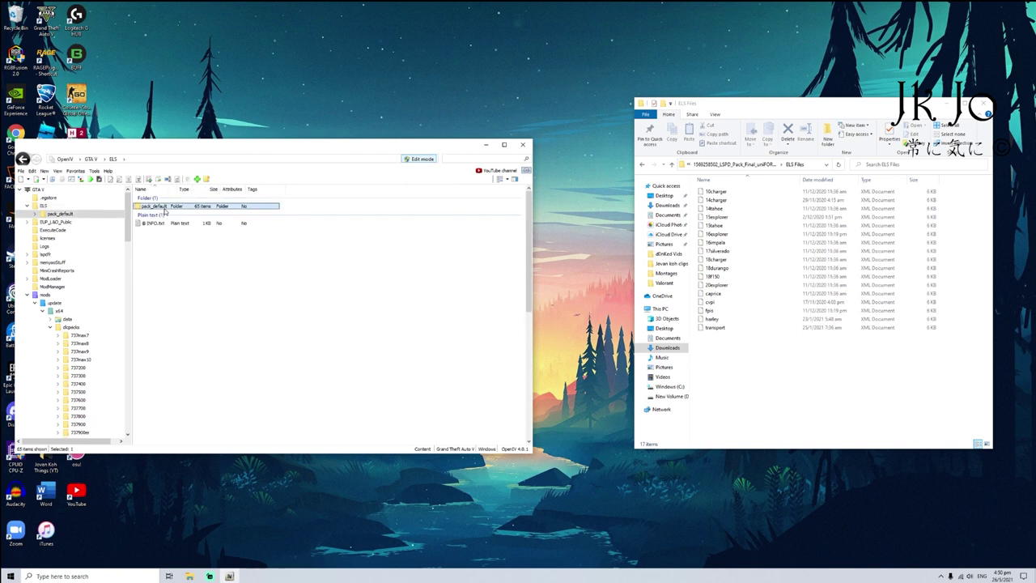
Step: Select all 17 ELS config XMLs and drag them into pack_default
left_click(802, 360)
left_click_drag(803, 360, 756, 178)
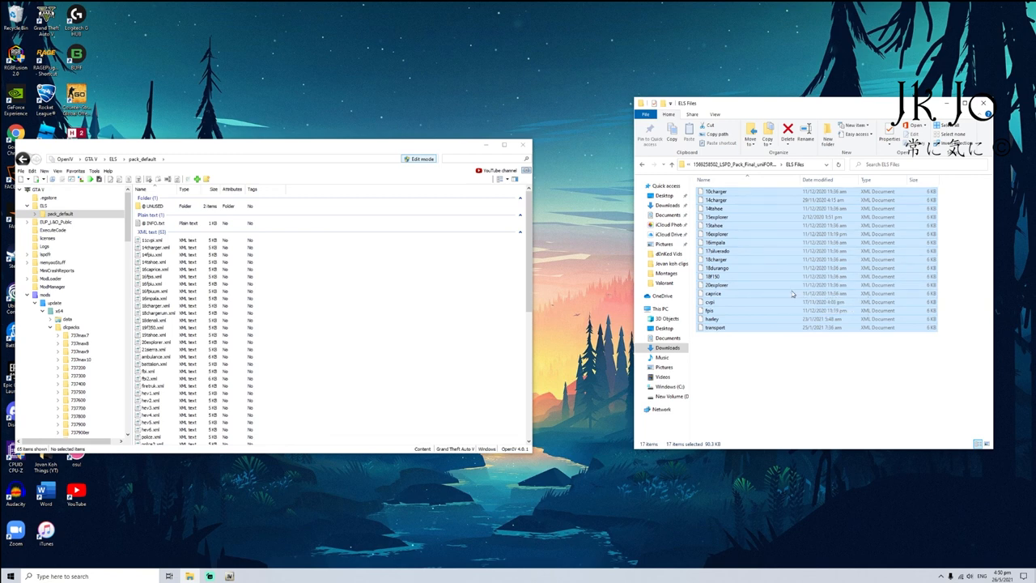
left_click_drag(423, 296, 373, 335)
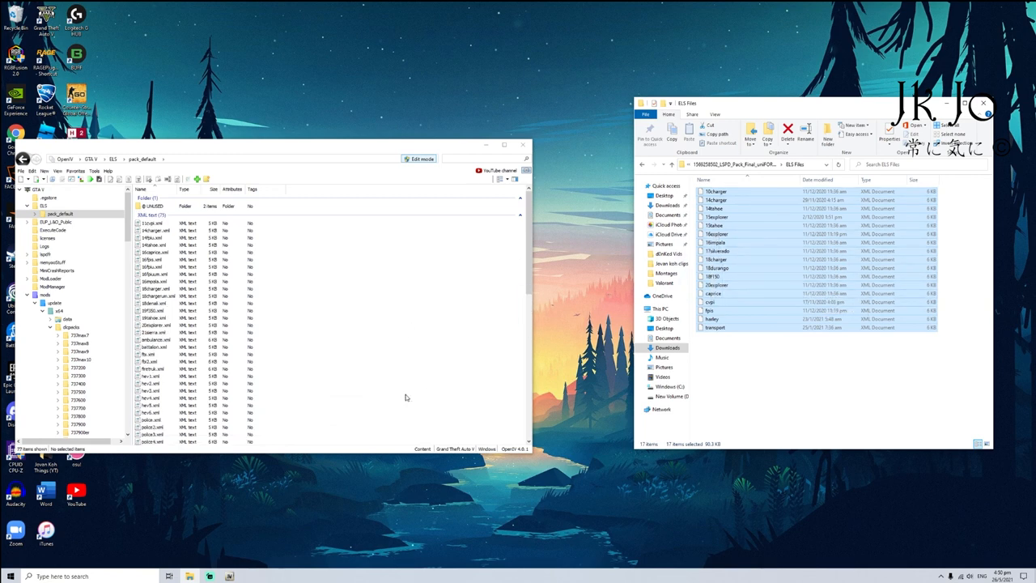
key("alt+Up")
key("alt+Up")
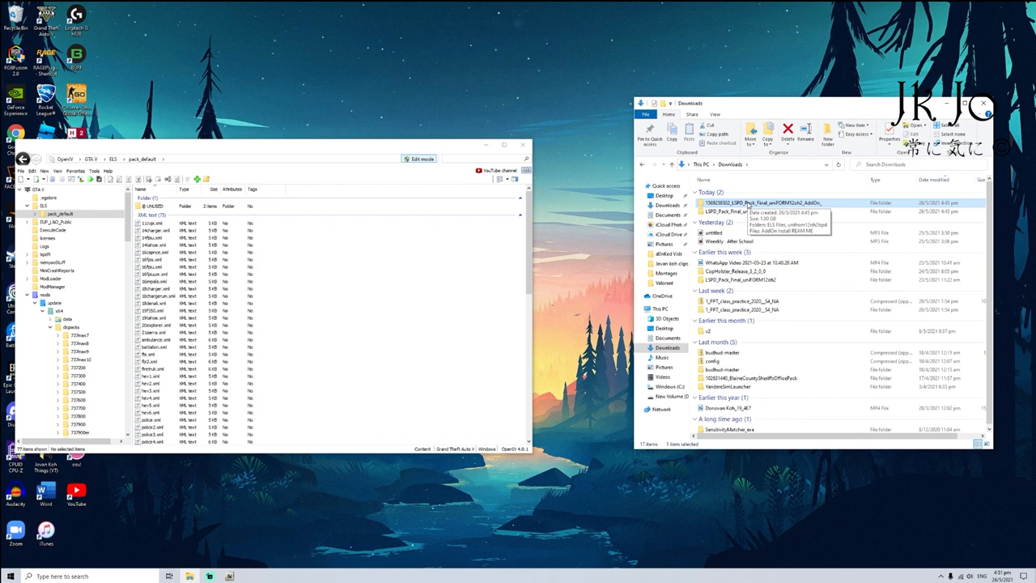
Step: Switch into GTA V, spawn the LSPD cars via Menyoo and delete the black SUV
key("alt+Tab")
key("alt+Tab")
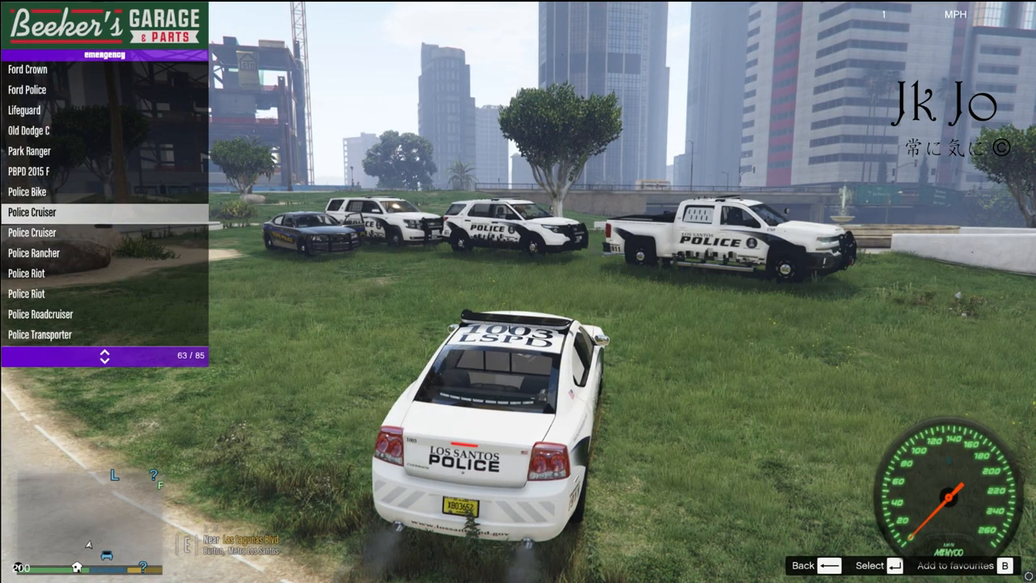
key("BackSpace")
key("F8")
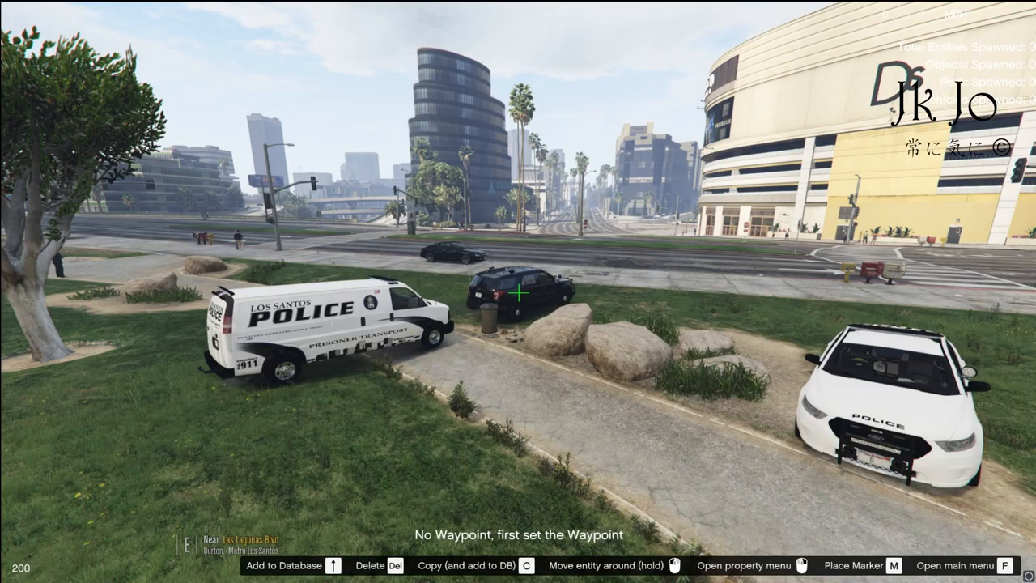
key("Delete")
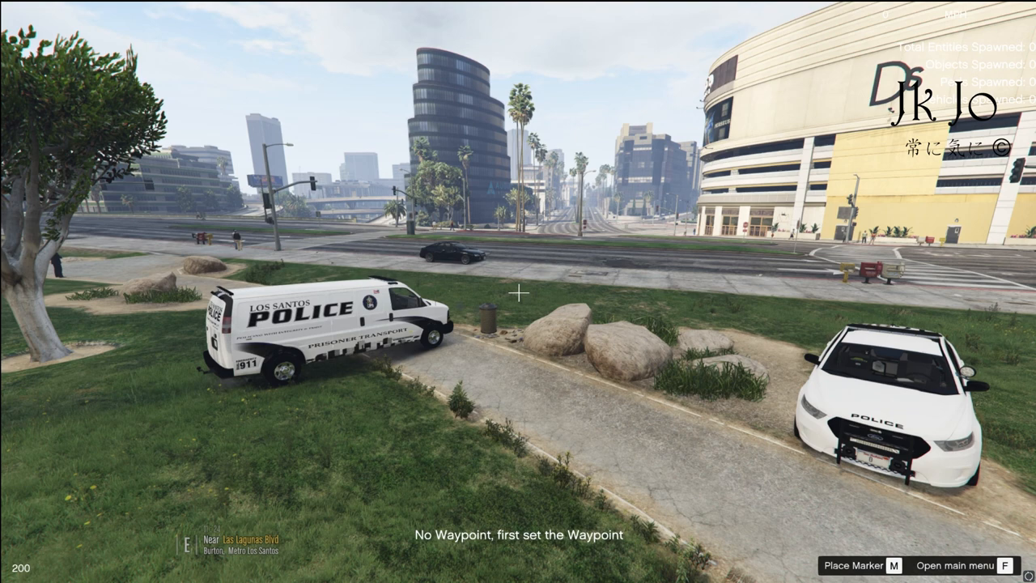